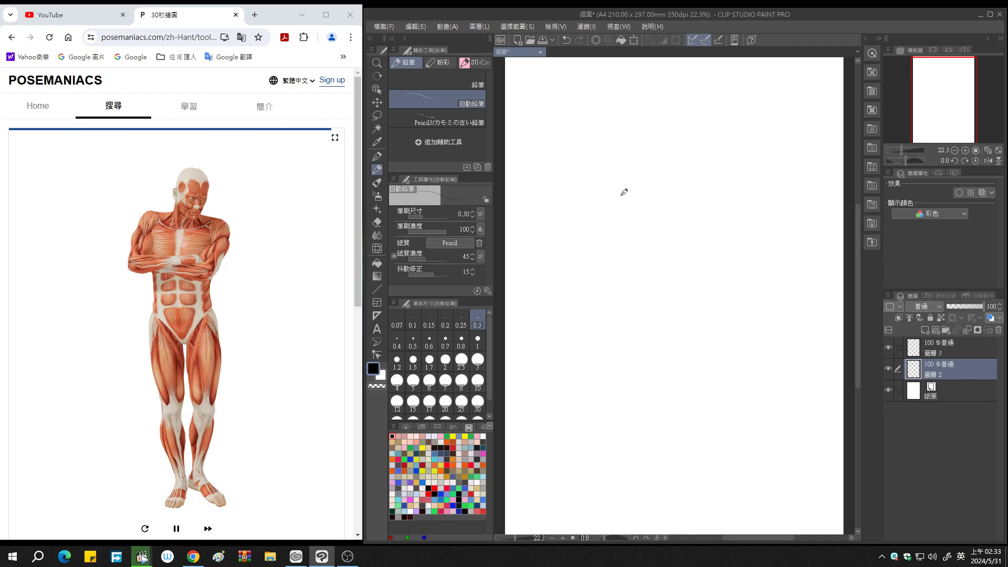
Sketch the head, neckline, shoulders and crossed arms of the standing reference figure in 0.30 mechanical pencil on 圖層 2
mouse_move(635, 170)
mouse_down()
mouse_move(637, 205)
mouse_move(650, 202)
mouse_move(644, 168)
mouse_move(656, 193)
mouse_up()
mouse_move(621, 206)
mouse_down()
mouse_move(632, 214)
mouse_move(672, 203)
mouse_move(656, 213)
mouse_up()
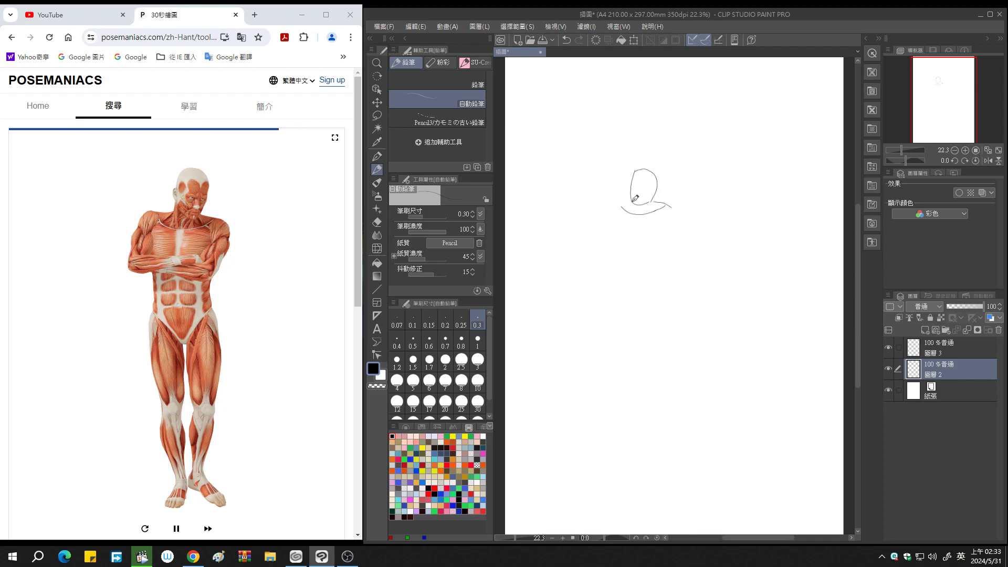
mouse_move(612, 199)
mouse_down()
mouse_move(622, 198)
mouse_move(610, 217)
mouse_move(624, 219)
mouse_move(607, 239)
mouse_move(623, 241)
mouse_move(614, 247)
mouse_move(648, 249)
mouse_up()
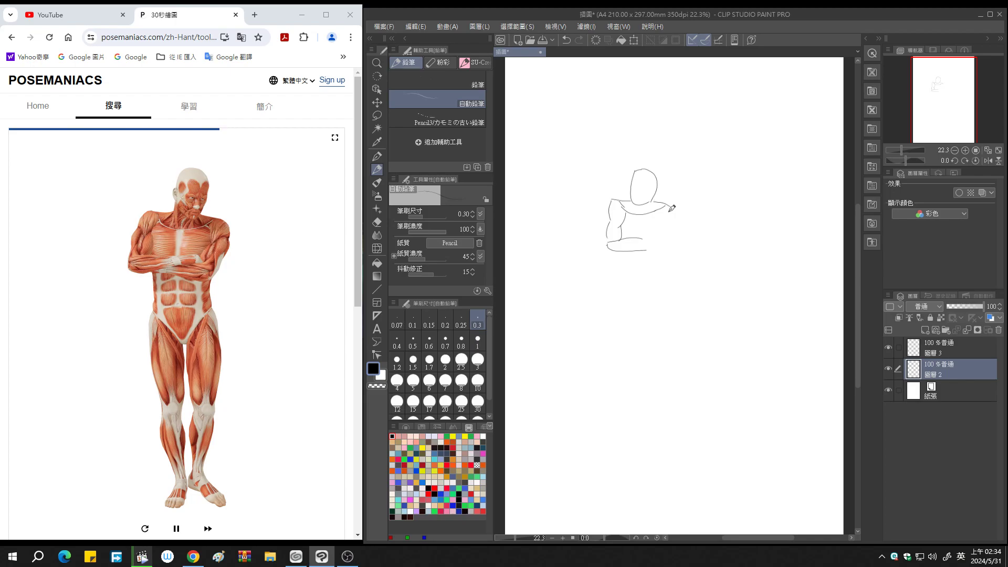
mouse_move(672, 210)
mouse_down()
mouse_move(675, 225)
mouse_move(660, 228)
mouse_move(669, 244)
mouse_move(658, 240)
mouse_move(660, 256)
mouse_move(636, 260)
mouse_up()
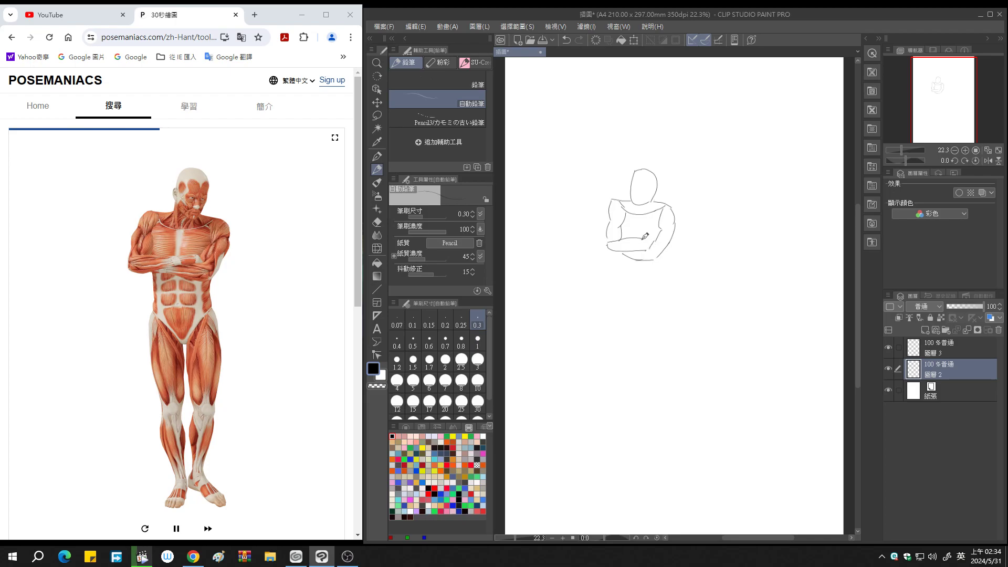
Complete the crossed-arms figure with its waist, hips, both legs and feet
mouse_move(645, 237)
mouse_down()
mouse_move(654, 253)
mouse_move(627, 253)
mouse_move(619, 269)
mouse_move(620, 281)
mouse_move(656, 269)
mouse_move(637, 301)
mouse_move(651, 290)
mouse_move(619, 300)
mouse_move(618, 321)
mouse_move(634, 332)
mouse_up()
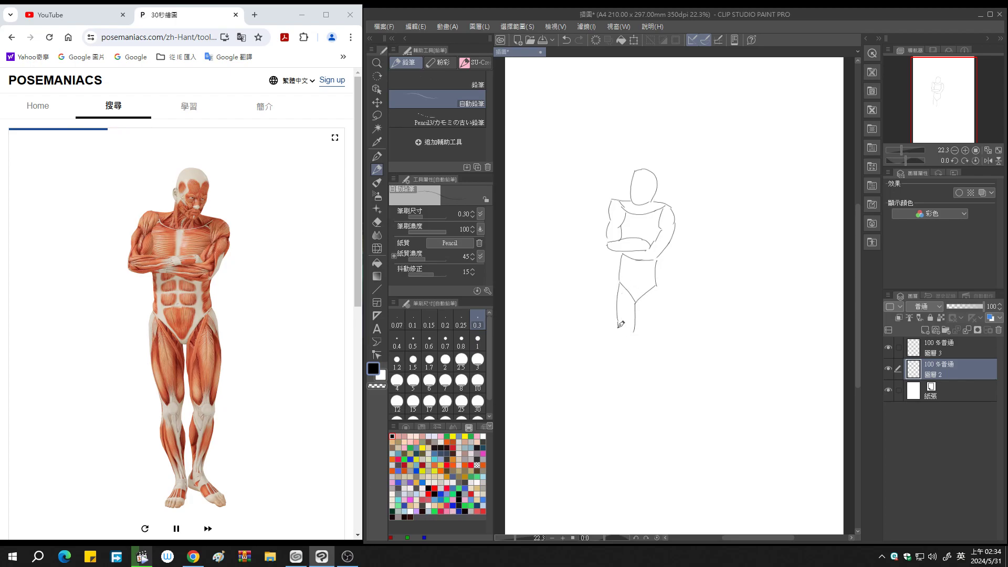
mouse_move(618, 328)
mouse_down()
mouse_move(623, 355)
mouse_move(638, 356)
mouse_move(624, 359)
mouse_move(621, 374)
mouse_move(638, 359)
mouse_up()
drag(640, 303, 650, 321)
mouse_move(660, 285)
mouse_down()
mouse_move(660, 319)
mouse_move(639, 303)
mouse_move(662, 350)
mouse_move(647, 359)
mouse_move(670, 373)
mouse_up()
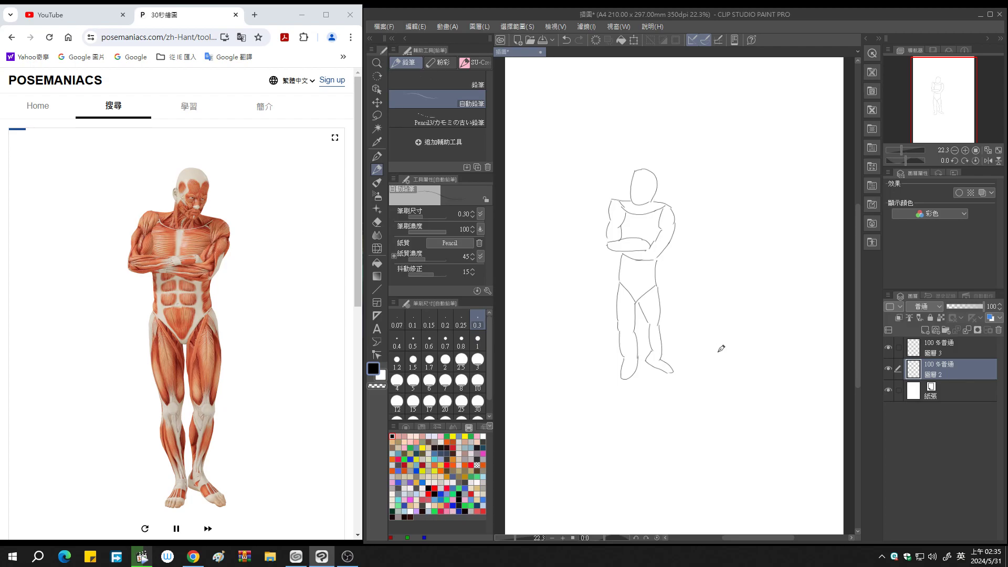
Hide 圖層 2, then sketch the side-turned head, shoulders and chest of the second reference pose on 圖層 3
click(887, 368)
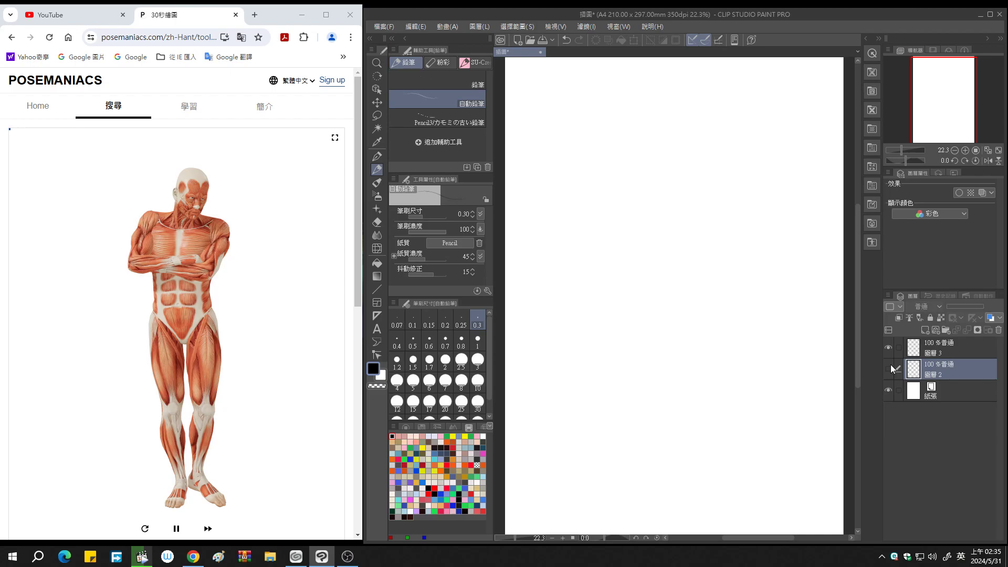
click(925, 352)
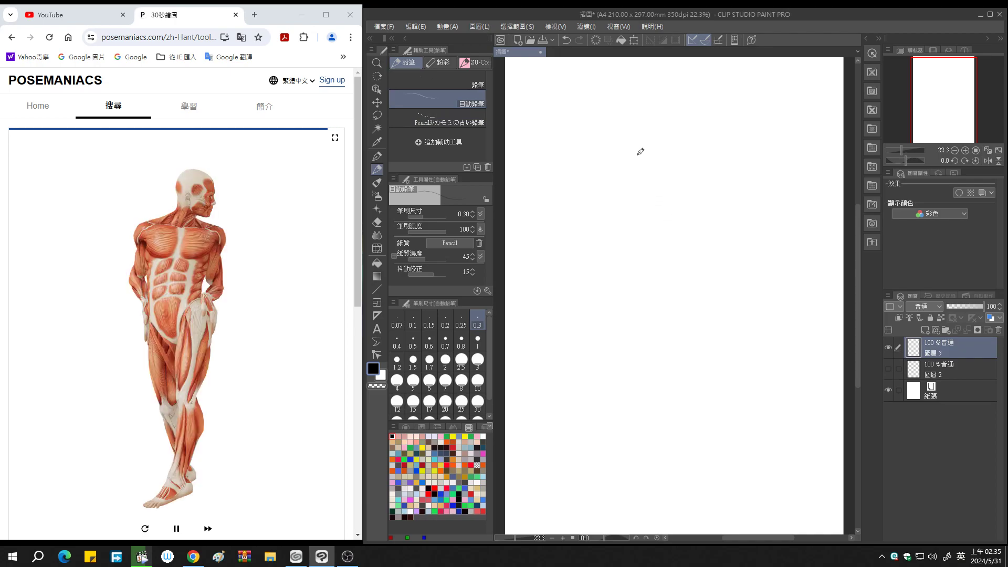
mouse_move(651, 164)
mouse_down()
mouse_move(678, 156)
mouse_move(686, 173)
mouse_move(666, 197)
mouse_up()
mouse_move(651, 165)
mouse_down()
mouse_move(653, 184)
mouse_move(627, 200)
mouse_up()
drag(667, 191, 692, 209)
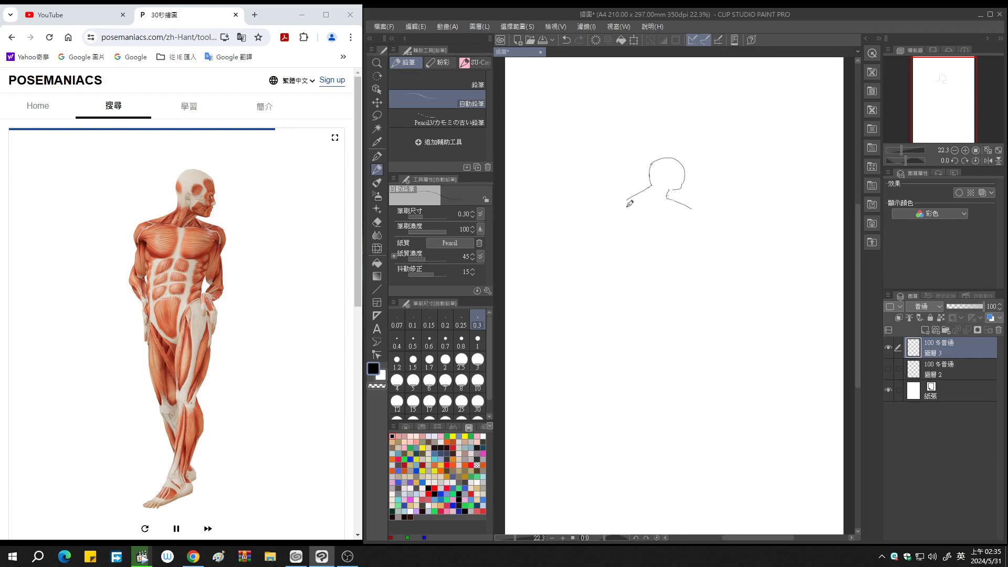
drag(626, 202, 618, 226)
mouse_move(653, 209)
mouse_down()
mouse_move(638, 228)
mouse_move(687, 232)
mouse_move(704, 216)
mouse_move(685, 254)
mouse_move(706, 235)
mouse_move(706, 255)
mouse_up()
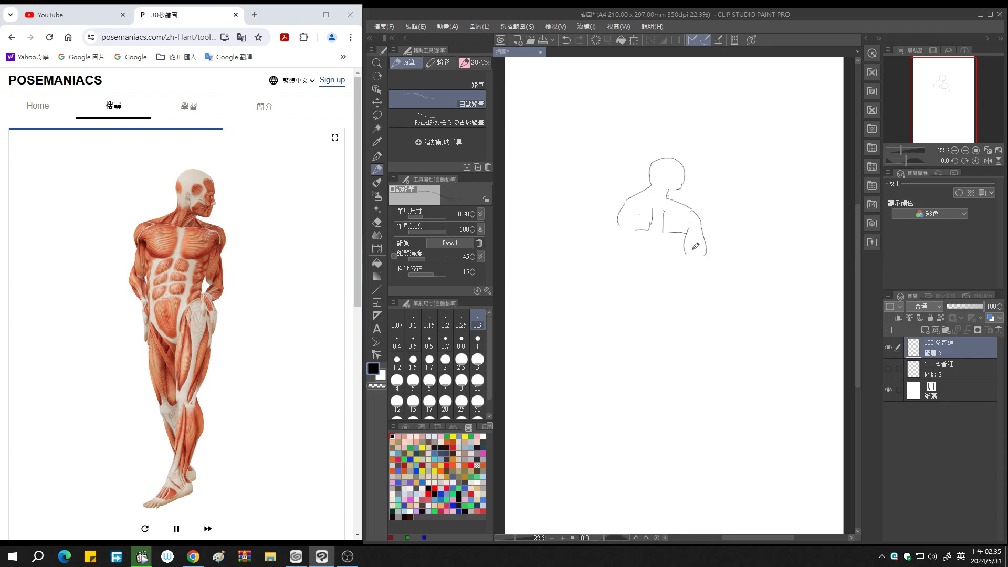
Sketch the second figure's bent arm, the sides of its torso and the pelvis line
mouse_move(620, 220)
mouse_down()
mouse_move(614, 241)
mouse_move(628, 248)
mouse_move(610, 246)
mouse_move(637, 276)
mouse_up()
drag(637, 233, 637, 275)
drag(685, 232, 686, 270)
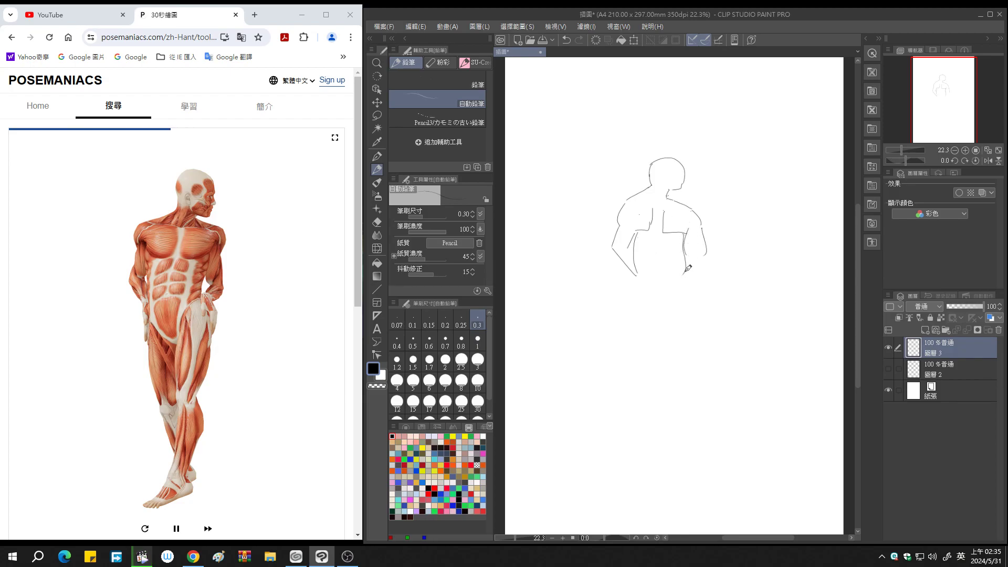
drag(685, 270, 666, 308)
Draw the second figure's legs, tapering down to the foot, with the outer thigh contour
mouse_move(641, 278)
mouse_down()
mouse_move(667, 306)
mouse_move(640, 279)
mouse_move(648, 346)
mouse_up()
drag(668, 306, 662, 372)
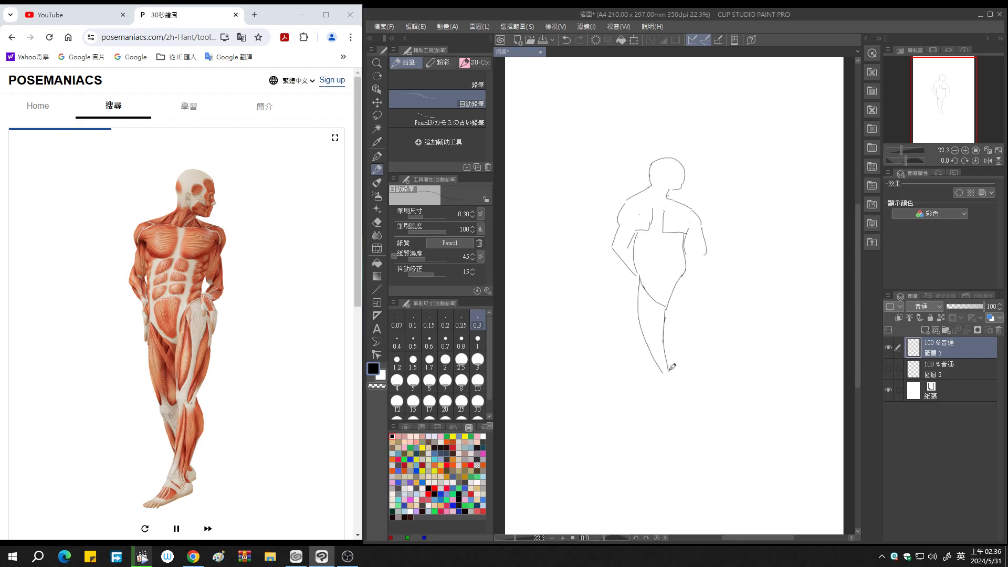
mouse_move(669, 369)
mouse_down()
mouse_move(653, 418)
mouse_move(682, 406)
mouse_move(673, 394)
mouse_move(682, 330)
mouse_up()
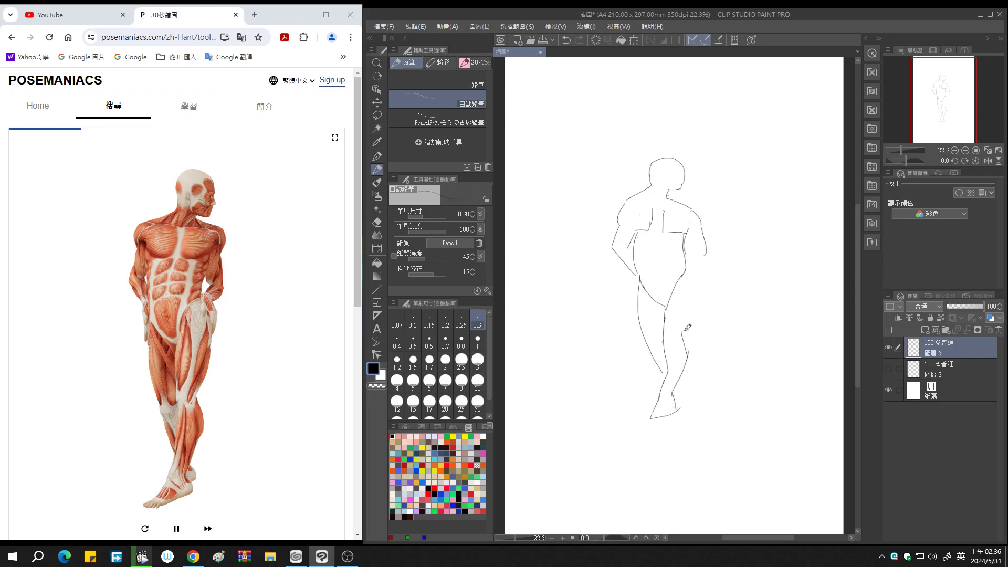
mouse_move(686, 271)
mouse_down()
mouse_move(694, 304)
mouse_move(682, 329)
mouse_up()
Add the remaining forearm and the hands resting at the second figure's hips
drag(706, 254, 699, 269)
mouse_move(688, 269)
mouse_down()
mouse_move(689, 290)
mouse_move(704, 287)
mouse_move(695, 279)
mouse_up()
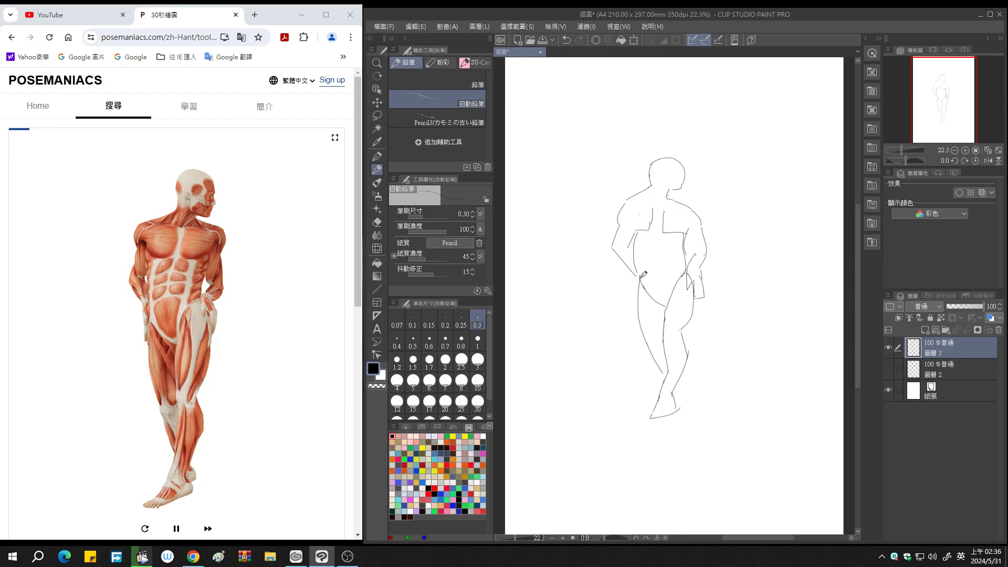
drag(631, 275, 631, 293)
Hide 圖層 3, add a new raster layer and sketch the crouching figure's head, upper back and hanging arm
click(888, 348)
click(925, 332)
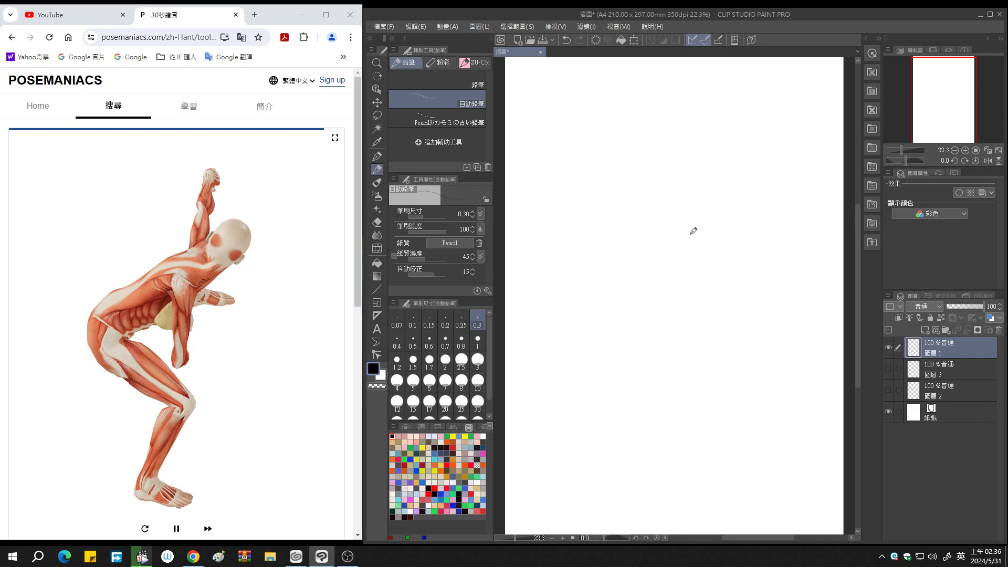
mouse_move(694, 236)
mouse_down()
mouse_move(719, 233)
mouse_move(701, 255)
mouse_up()
drag(692, 237, 639, 279)
drag(702, 257, 692, 273)
mouse_move(673, 271)
mouse_down()
mouse_move(668, 297)
mouse_move(689, 275)
mouse_move(684, 318)
mouse_move(672, 312)
mouse_move(678, 325)
mouse_up()
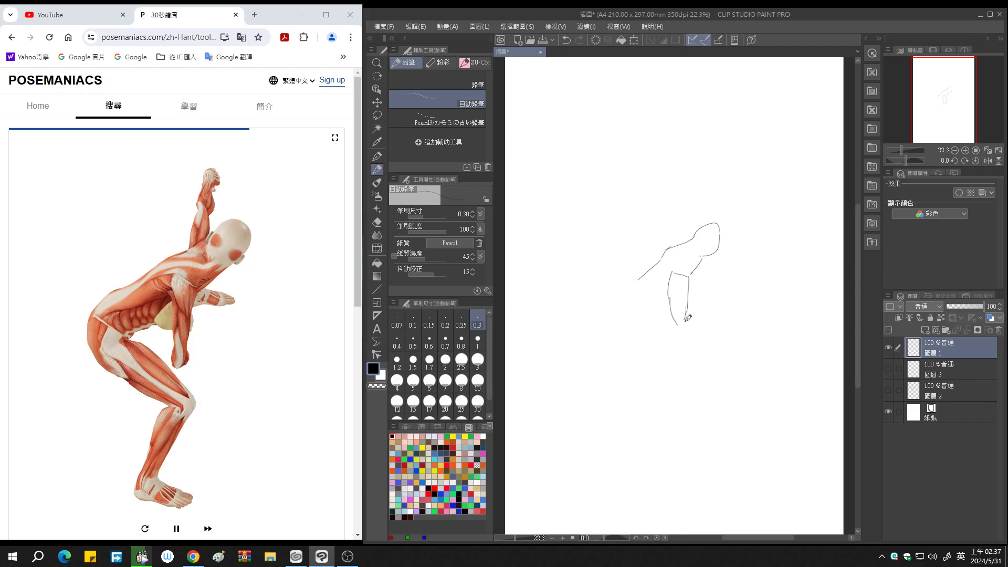
Finish the crouching figure's hanging hand and sketch its outstretched forearm and raised arm with a fist
mouse_move(687, 320)
mouse_down()
mouse_move(678, 329)
mouse_move(687, 319)
mouse_up()
mouse_move(692, 276)
mouse_down()
mouse_move(718, 284)
mouse_move(690, 289)
mouse_up()
mouse_move(677, 217)
mouse_down()
mouse_move(685, 243)
mouse_move(678, 210)
mouse_move(691, 217)
mouse_move(695, 188)
mouse_move(683, 187)
mouse_move(678, 210)
mouse_move(695, 184)
mouse_up()
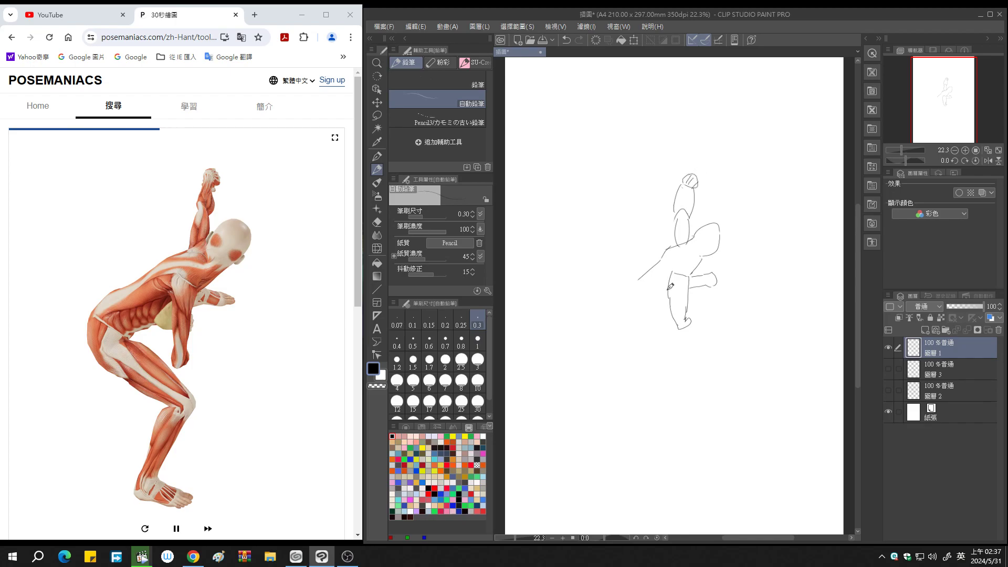
Complete the crouching figure's torso, hips, bent legs and foot, and detail the fingers of the outstretched hand
mouse_move(669, 288)
mouse_down()
mouse_move(657, 297)
mouse_move(671, 302)
mouse_move(659, 296)
mouse_move(636, 316)
mouse_up()
mouse_move(640, 276)
mouse_down()
mouse_move(616, 298)
mouse_move(636, 314)
mouse_move(612, 316)
mouse_move(635, 353)
mouse_up()
mouse_move(637, 315)
mouse_down()
mouse_move(662, 352)
mouse_move(651, 393)
mouse_up()
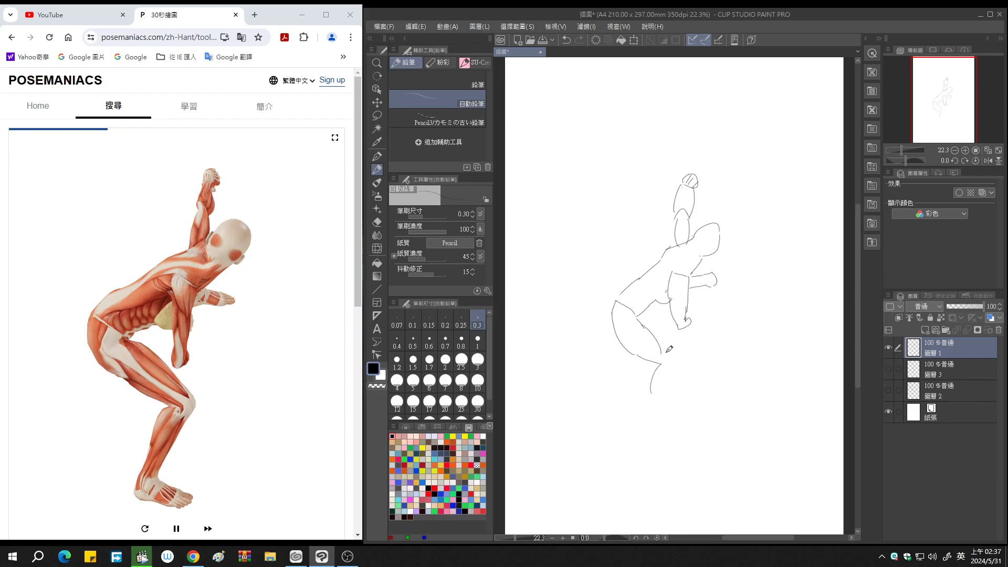
mouse_move(663, 349)
mouse_down()
mouse_move(671, 376)
mouse_move(666, 404)
mouse_move(655, 399)
mouse_move(672, 421)
mouse_move(687, 412)
mouse_move(674, 422)
mouse_up()
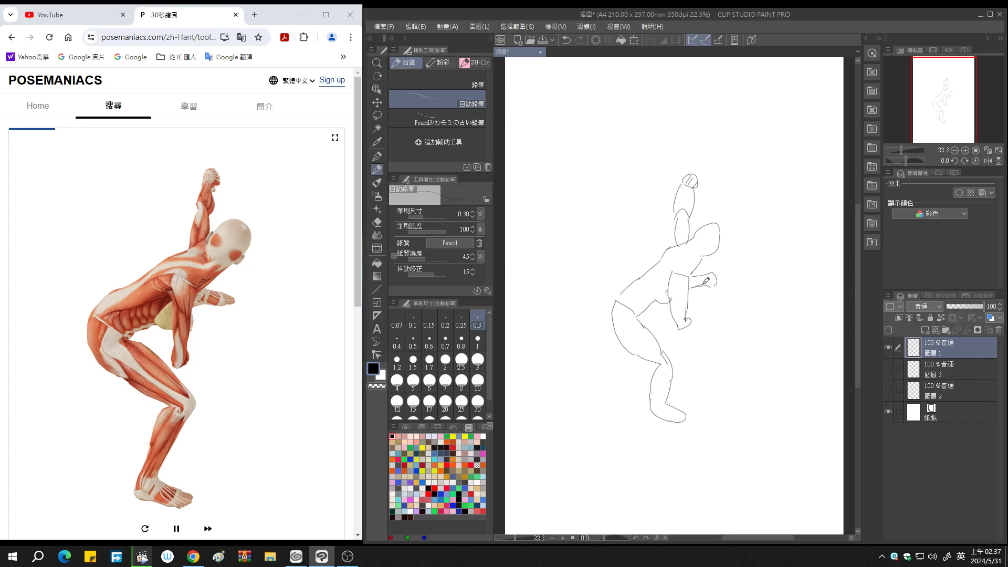
mouse_move(714, 272)
mouse_down()
mouse_move(705, 284)
mouse_move(720, 285)
mouse_up()
mouse_move(715, 275)
mouse_down()
mouse_move(714, 291)
mouse_move(723, 292)
mouse_move(715, 284)
mouse_move(724, 280)
mouse_up()
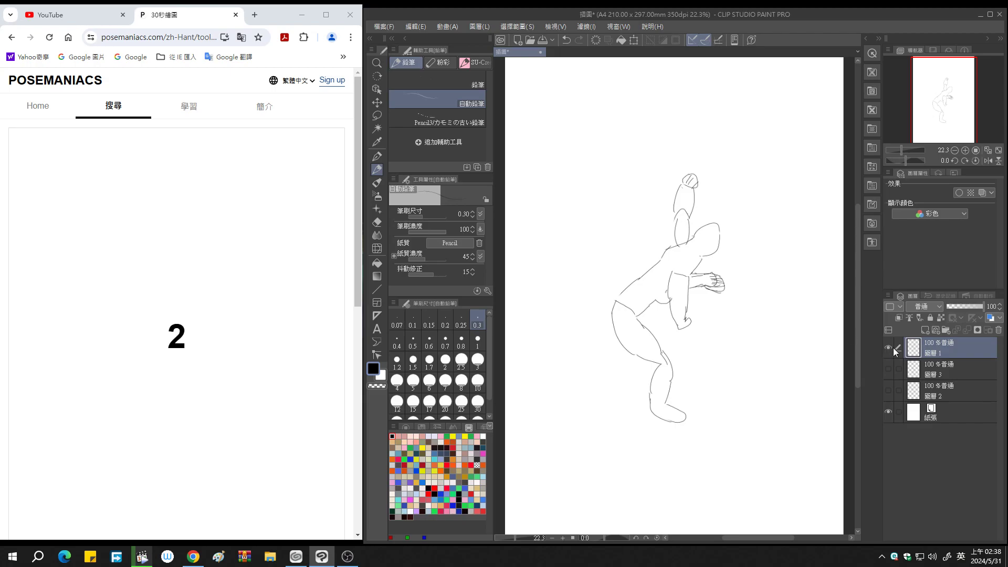
Hide 圖層 1, add a new raster layer and sketch the seated figure's bowed head, neck and arm
click(888, 348)
click(926, 331)
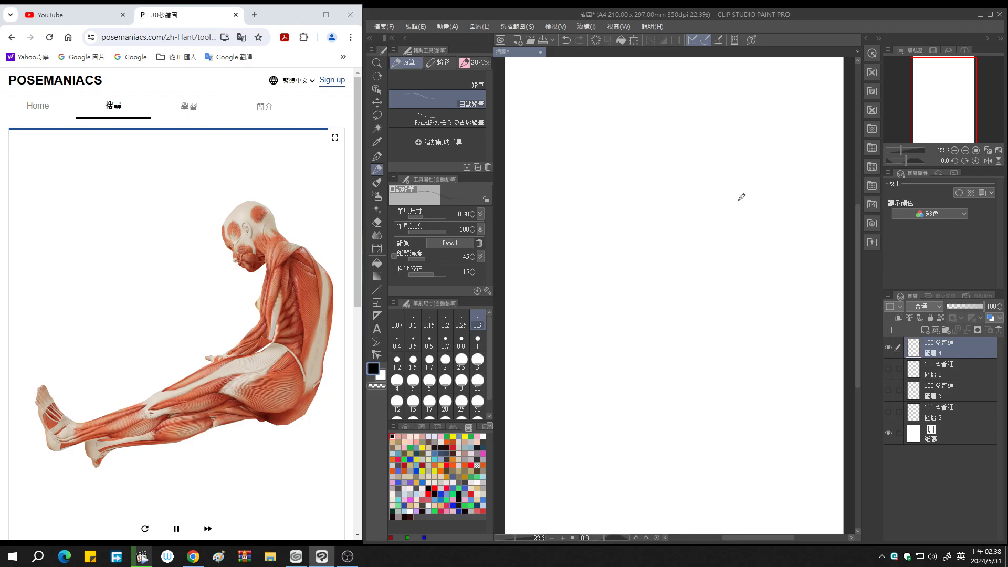
mouse_move(730, 200)
mouse_down()
mouse_move(721, 235)
mouse_move(724, 245)
mouse_move(743, 238)
mouse_up()
mouse_move(735, 202)
mouse_down()
mouse_move(756, 244)
mouse_move(738, 274)
mouse_up()
drag(762, 254, 752, 272)
mouse_move(751, 279)
mouse_down()
mouse_move(737, 300)
mouse_move(719, 299)
mouse_up()
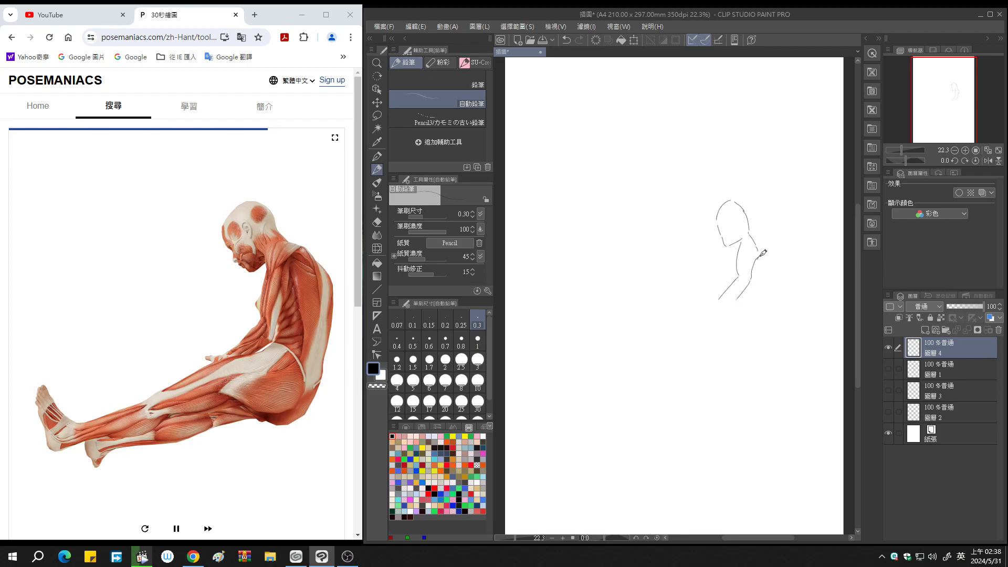
Draw the seated figure's curved back, waistline and buttock
mouse_move(760, 257)
mouse_down()
mouse_move(783, 278)
mouse_move(767, 336)
mouse_up()
drag(745, 293, 758, 334)
mouse_move(758, 336)
mouse_down()
mouse_move(769, 344)
mouse_move(737, 353)
mouse_up()
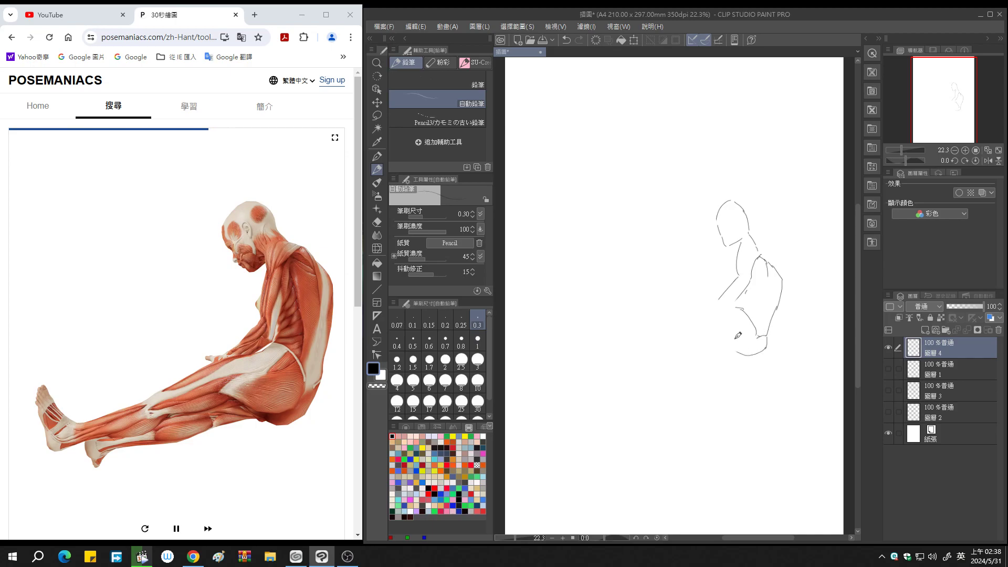
Sketch the seated figure's two outstretched legs with their feet
mouse_move(734, 309)
mouse_down()
mouse_move(683, 337)
mouse_move(731, 351)
mouse_move(681, 374)
mouse_up()
drag(716, 339, 735, 345)
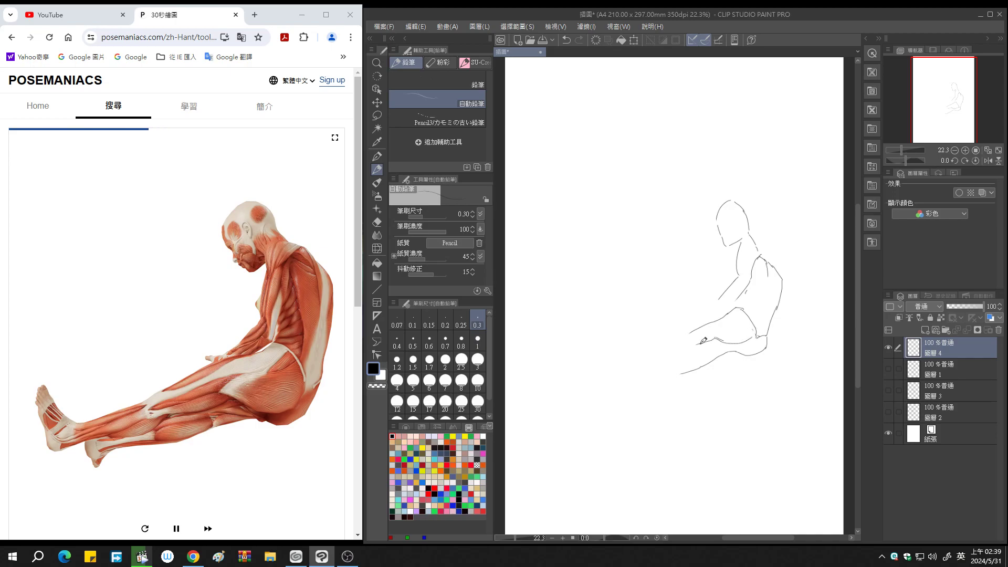
mouse_move(696, 347)
mouse_down()
mouse_move(630, 384)
mouse_move(638, 403)
mouse_up()
mouse_move(642, 375)
mouse_down()
mouse_move(642, 402)
mouse_move(645, 387)
mouse_move(681, 374)
mouse_up()
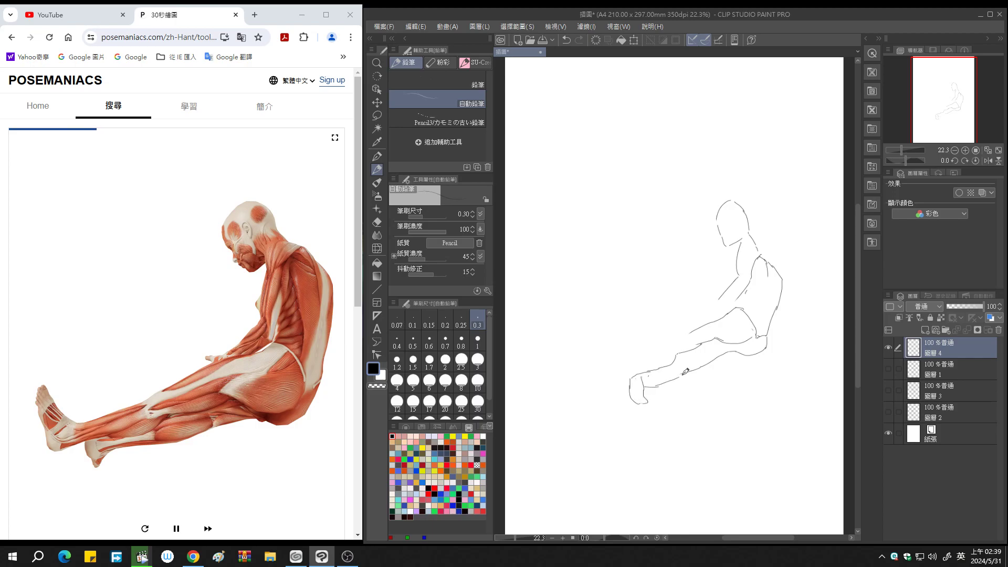
mouse_move(693, 330)
mouse_down()
mouse_move(630, 357)
mouse_move(614, 341)
mouse_move(614, 374)
mouse_move(624, 382)
mouse_move(629, 368)
mouse_up()
Add the seated figure's hand and chest contour, and save the drawing
drag(717, 301, 707, 313)
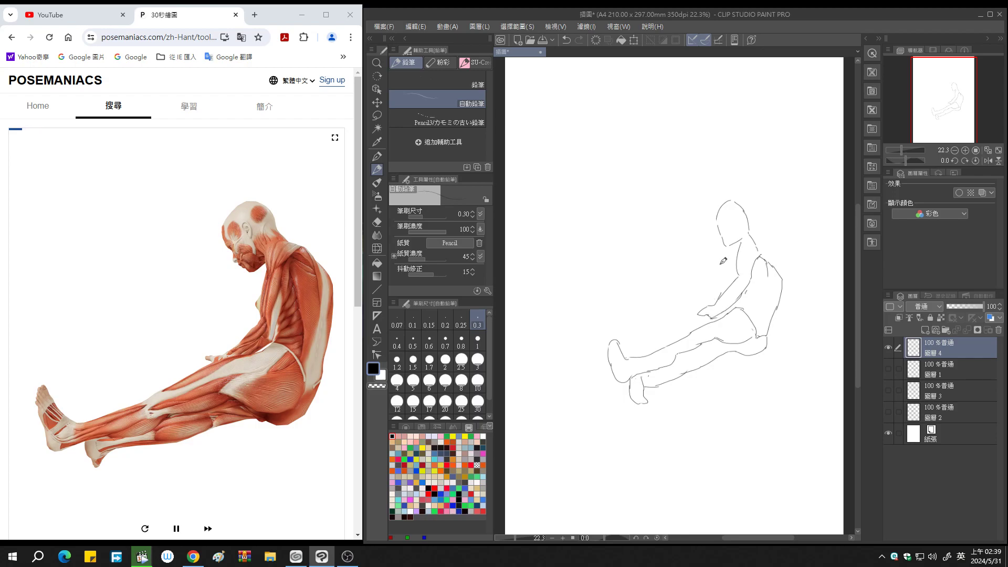
key(ctrl+s)
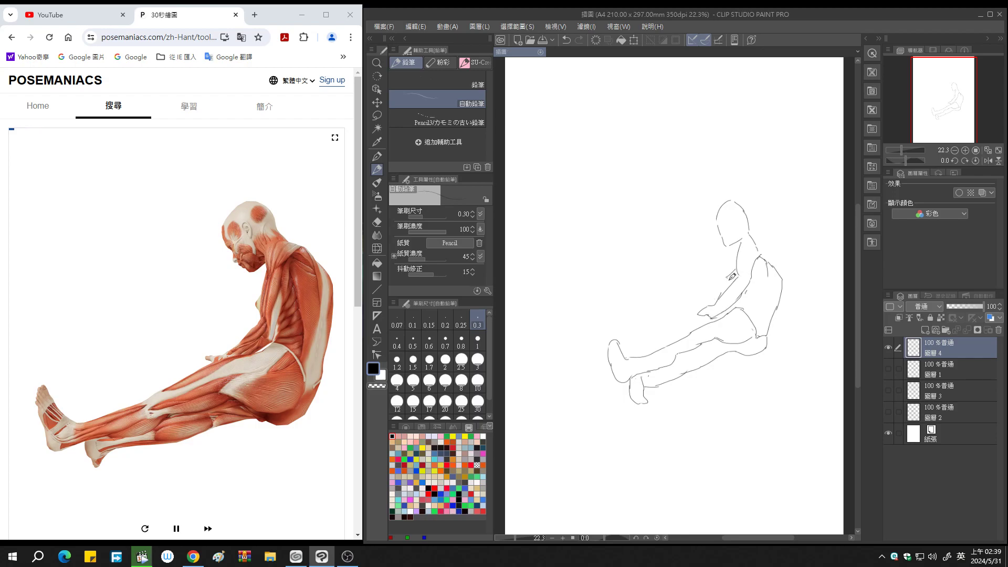
click(756, 303)
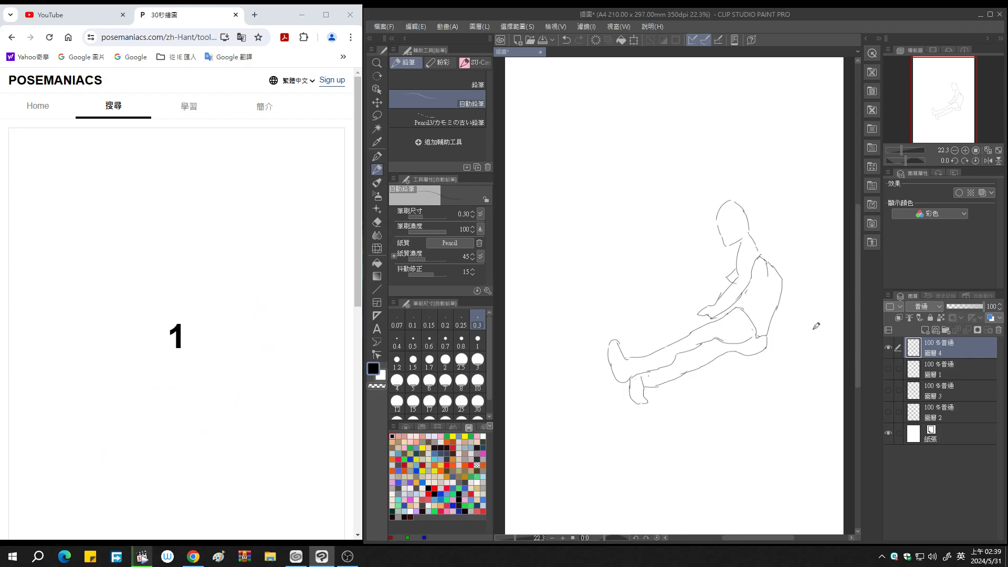
Add a new raster layer, hide 圖層 4 and sketch the stretching figure's head and overhead arms
click(926, 330)
click(888, 369)
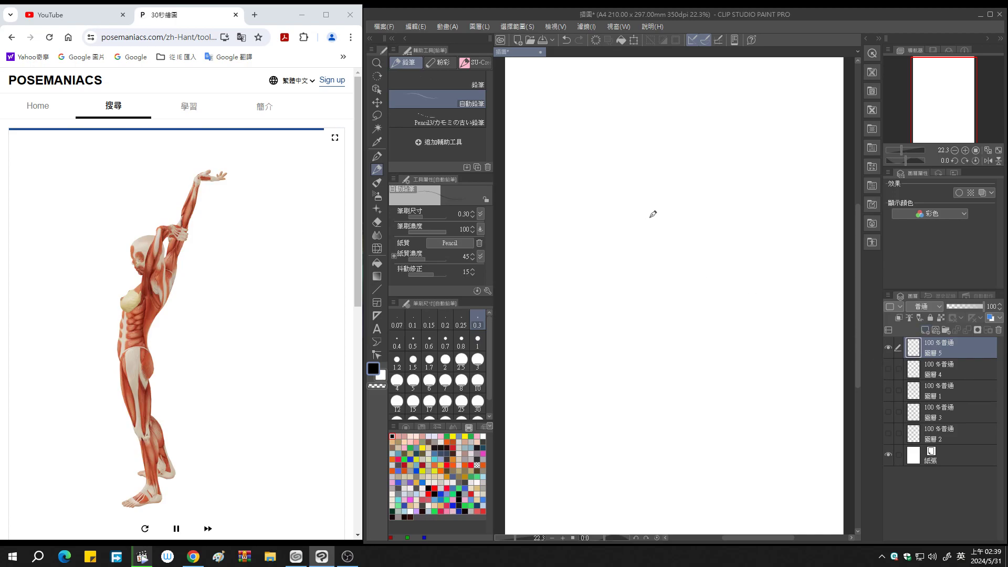
drag(653, 219, 650, 260)
mouse_move(654, 219)
mouse_down()
mouse_move(667, 216)
mouse_move(658, 266)
mouse_up()
drag(681, 220, 682, 279)
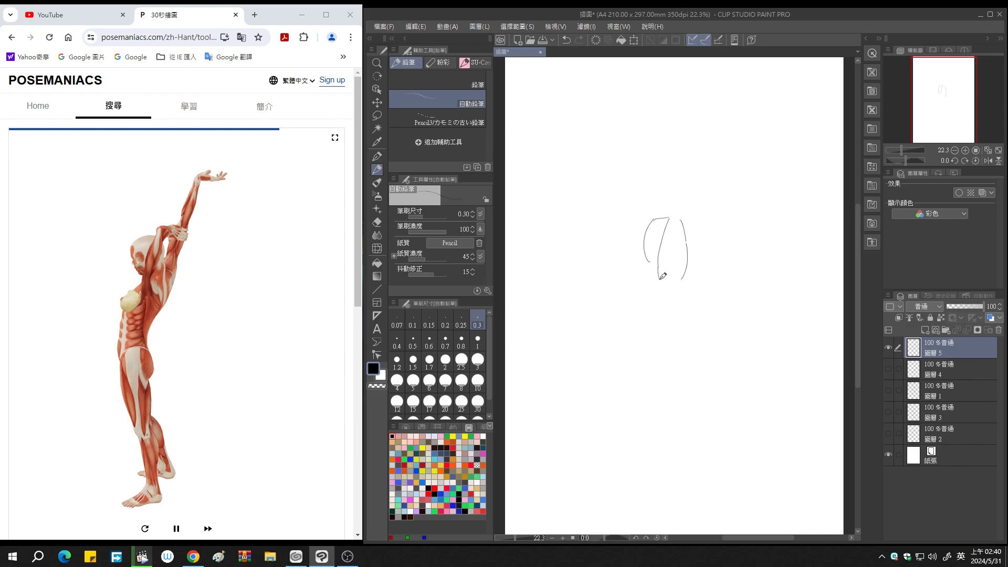
drag(659, 269, 666, 286)
mouse_move(671, 217)
mouse_down()
mouse_move(709, 204)
mouse_move(696, 218)
mouse_move(707, 216)
mouse_up()
mouse_move(707, 179)
mouse_down()
mouse_move(709, 201)
mouse_move(717, 192)
mouse_move(711, 234)
mouse_up()
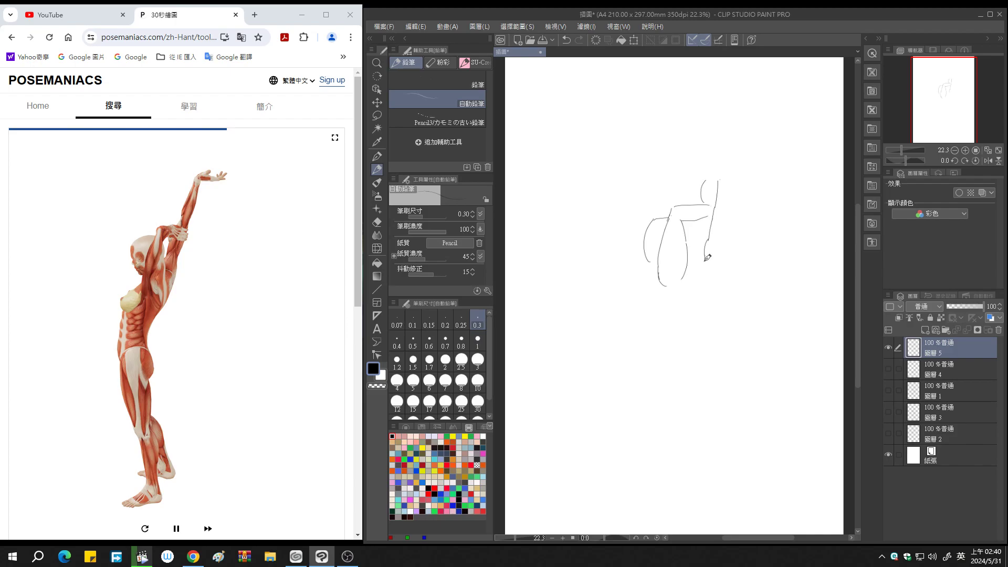
Draw the stretching figure's back, raised hand, chin, chest and belly contour
drag(706, 260, 697, 315)
mouse_move(705, 182)
mouse_down()
mouse_move(717, 167)
mouse_move(735, 171)
mouse_move(725, 180)
mouse_up()
drag(651, 259, 658, 263)
mouse_move(661, 282)
mouse_down()
mouse_move(645, 292)
mouse_move(664, 348)
mouse_up()
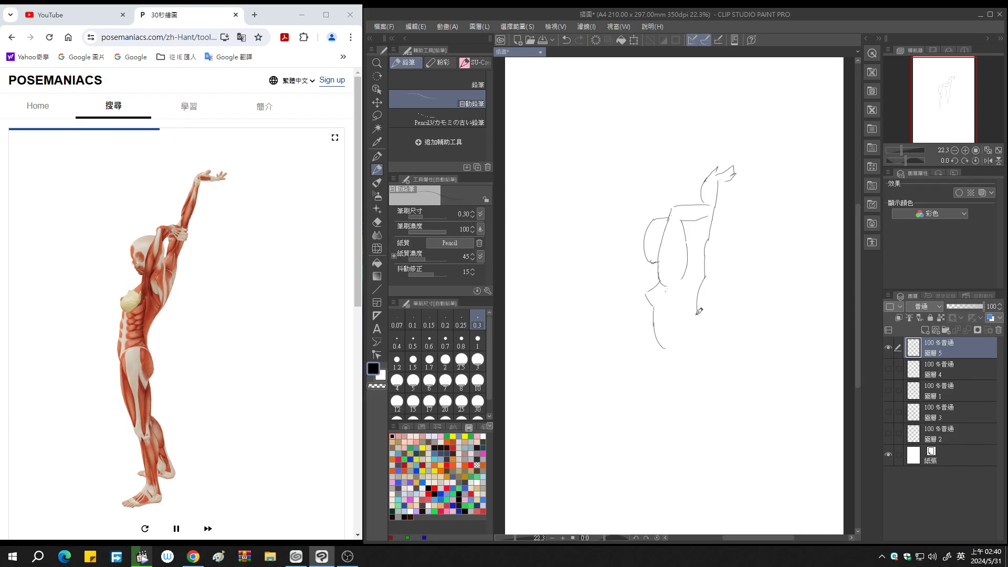
Complete the stretching figure with its hips, front leg and foot, and the rear lower leg
mouse_move(698, 315)
mouse_down()
mouse_move(691, 342)
mouse_move(702, 341)
mouse_move(667, 346)
mouse_move(679, 393)
mouse_up()
mouse_move(703, 342)
mouse_down()
mouse_move(697, 401)
mouse_move(684, 412)
mouse_move(702, 433)
mouse_move(679, 451)
mouse_move(707, 432)
mouse_up()
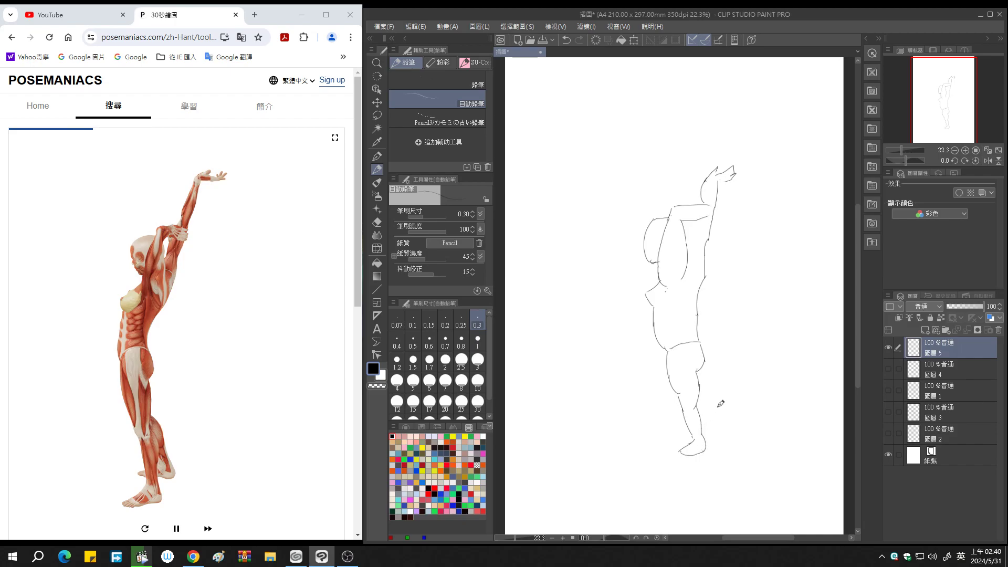
mouse_move(702, 382)
mouse_down()
mouse_move(714, 420)
mouse_move(701, 430)
mouse_up()
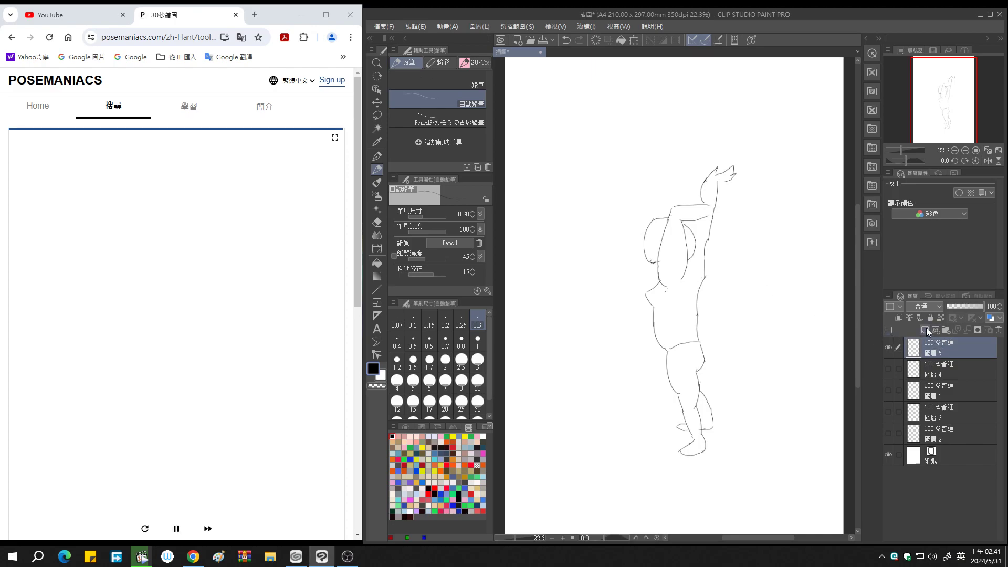
Add a new raster layer, hide 圖層 5 and sketch the one-legged standing figure's head, back, shoulders and bent arms
click(925, 329)
click(889, 367)
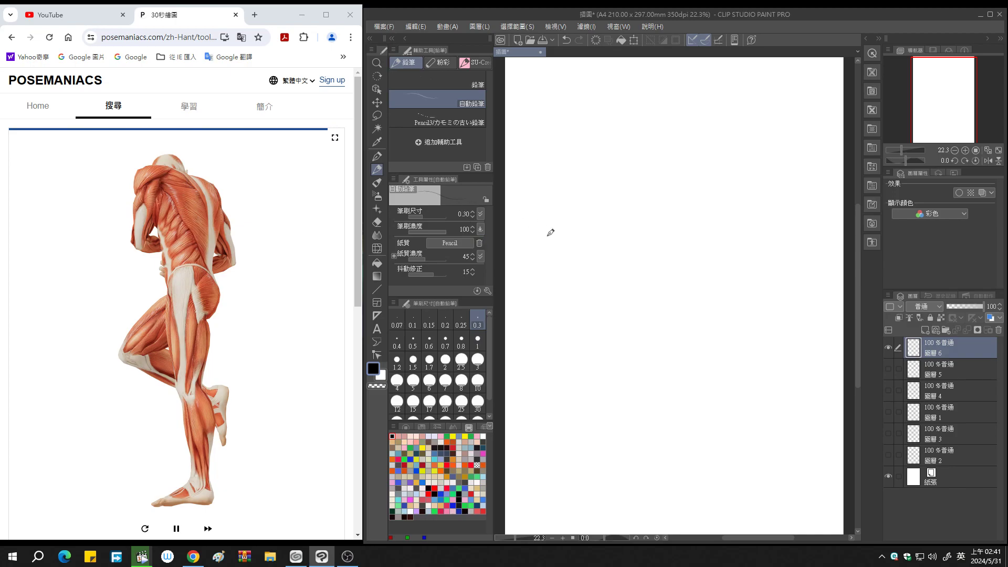
mouse_move(621, 170)
mouse_down()
mouse_move(644, 159)
mouse_move(646, 169)
mouse_move(608, 187)
mouse_move(626, 192)
mouse_move(621, 212)
mouse_move(609, 190)
mouse_move(604, 219)
mouse_move(631, 220)
mouse_move(634, 194)
mouse_move(632, 241)
mouse_up()
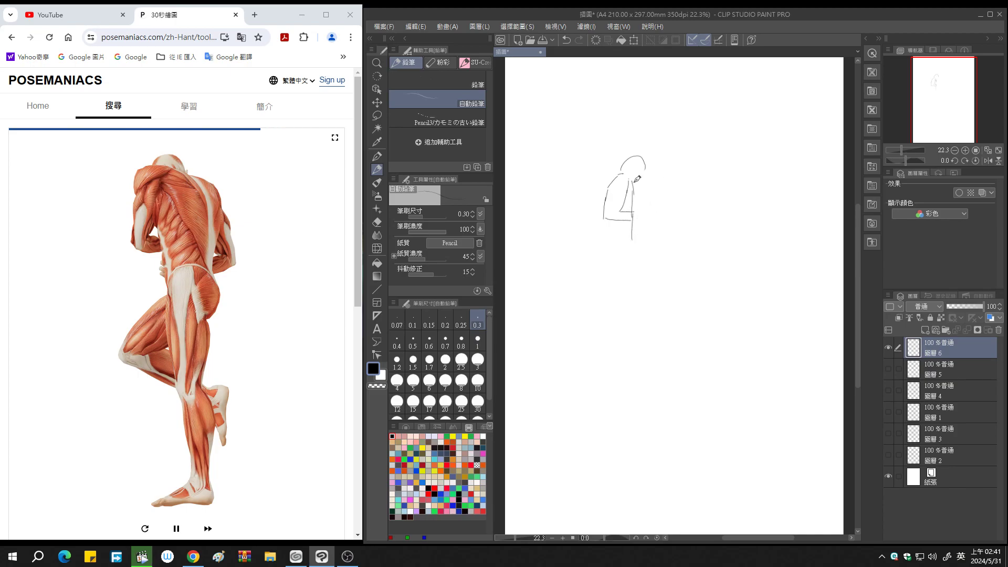
drag(647, 173, 654, 169)
mouse_move(655, 170)
mouse_down()
mouse_move(671, 177)
mouse_move(673, 196)
mouse_move(663, 235)
mouse_up()
mouse_move(675, 194)
mouse_down()
mouse_move(682, 222)
mouse_move(660, 240)
mouse_move(686, 231)
mouse_move(664, 250)
mouse_up()
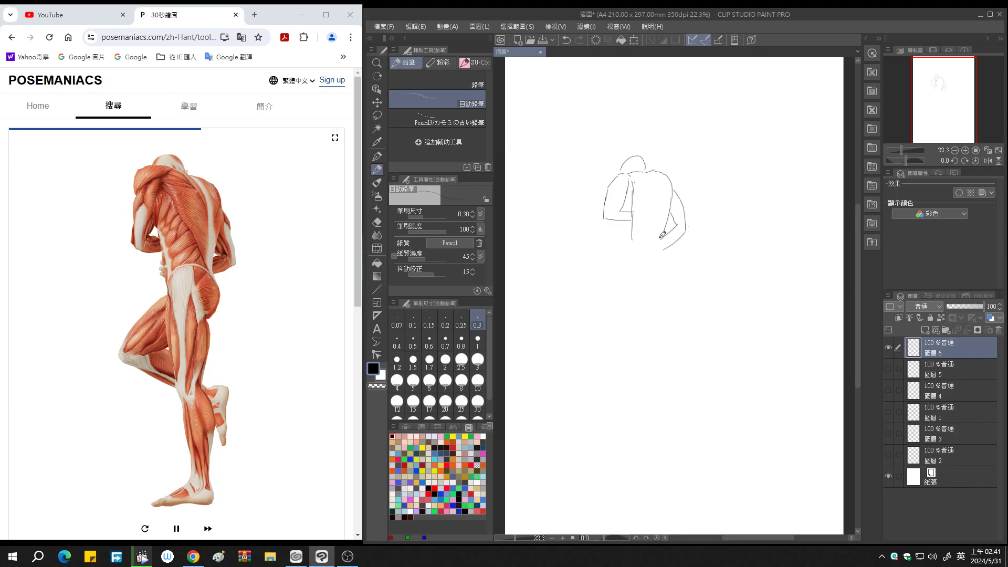
Complete the one-legged figure with its hips, supporting leg and foot, and the raised bent leg with its foot
mouse_move(635, 251)
mouse_down()
mouse_move(657, 245)
mouse_move(662, 259)
mouse_move(635, 239)
mouse_move(651, 269)
mouse_move(631, 260)
mouse_move(635, 309)
mouse_up()
drag(655, 269, 651, 302)
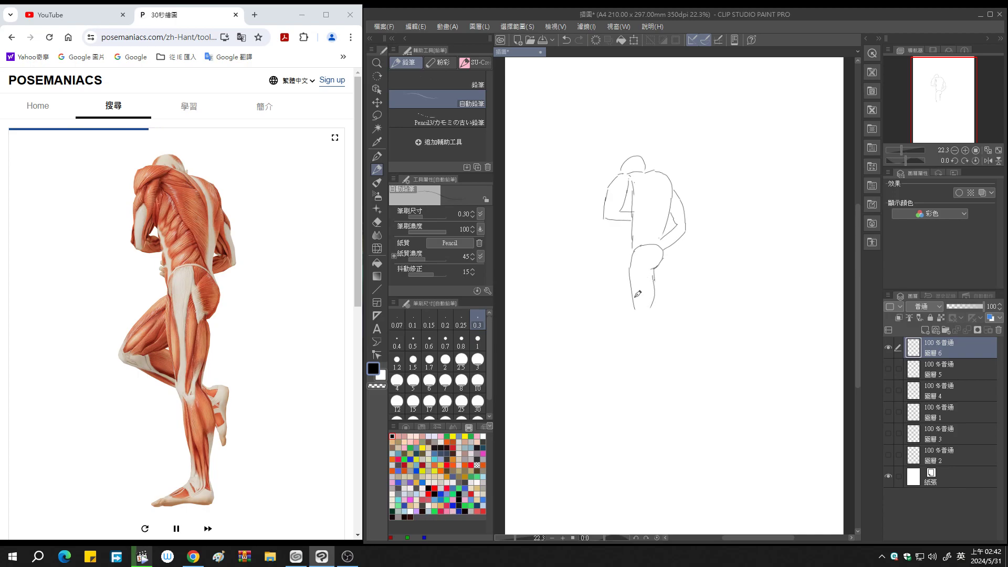
drag(636, 311, 644, 342)
mouse_move(651, 305)
mouse_down()
mouse_move(657, 344)
mouse_move(629, 378)
mouse_move(663, 373)
mouse_move(660, 357)
mouse_move(662, 372)
mouse_up()
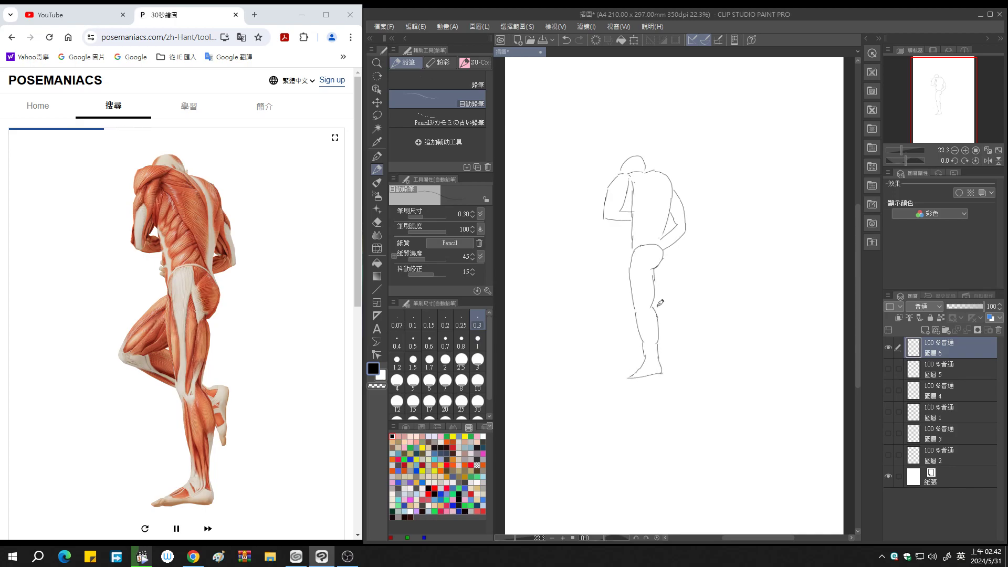
drag(630, 269, 610, 297)
mouse_move(637, 294)
mouse_down()
mouse_move(607, 308)
mouse_move(638, 329)
mouse_move(626, 311)
mouse_move(636, 310)
mouse_up()
mouse_move(664, 328)
mouse_down()
mouse_move(672, 330)
mouse_move(667, 353)
mouse_move(668, 343)
mouse_up()
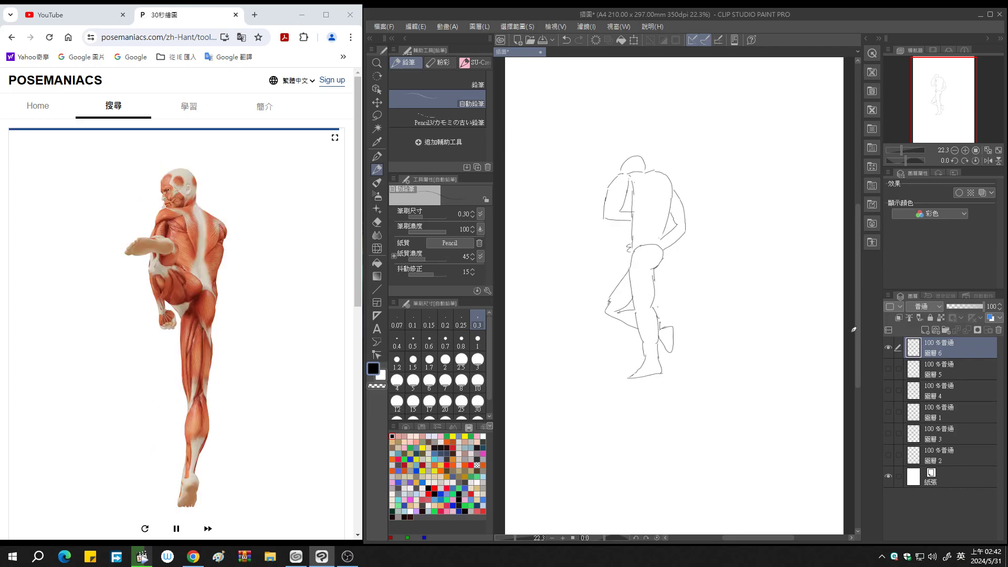
Hide 圖層 6, add a new raster layer and sketch the kicking figure's raised foot, near shoulder, head and back contour
click(888, 347)
click(925, 331)
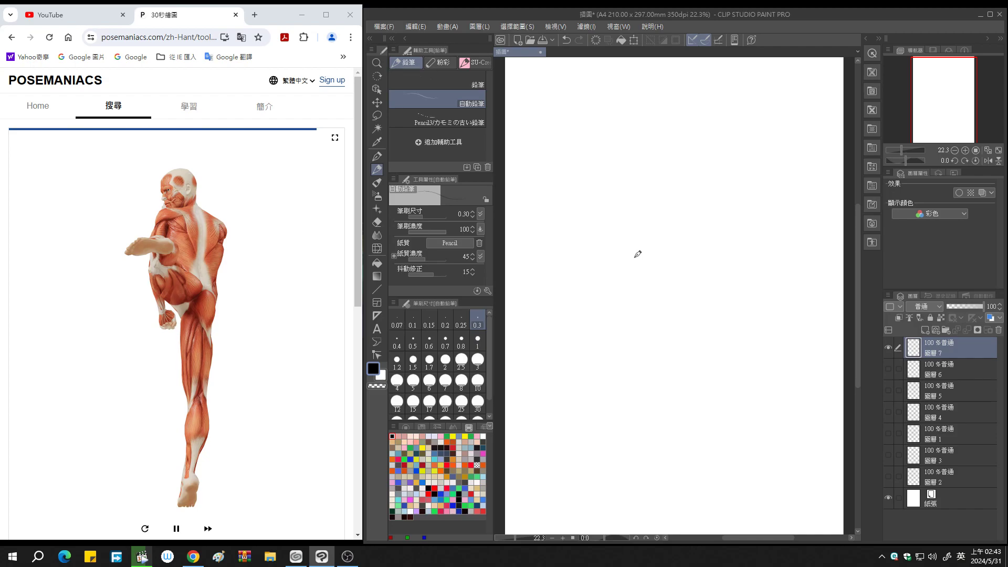
mouse_move(619, 253)
mouse_down()
mouse_move(609, 262)
mouse_move(636, 267)
mouse_move(633, 251)
mouse_move(639, 266)
mouse_move(630, 231)
mouse_move(638, 253)
mouse_move(643, 221)
mouse_move(650, 228)
mouse_move(658, 209)
mouse_up()
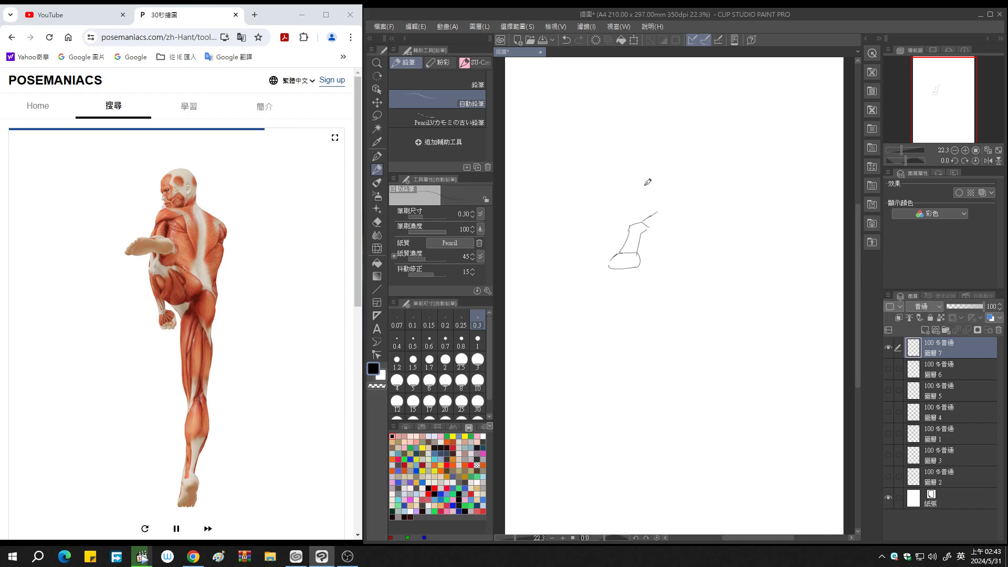
mouse_move(645, 189)
mouse_down()
mouse_move(645, 216)
mouse_move(661, 188)
mouse_move(670, 223)
mouse_move(686, 248)
mouse_up()
drag(686, 247, 673, 300)
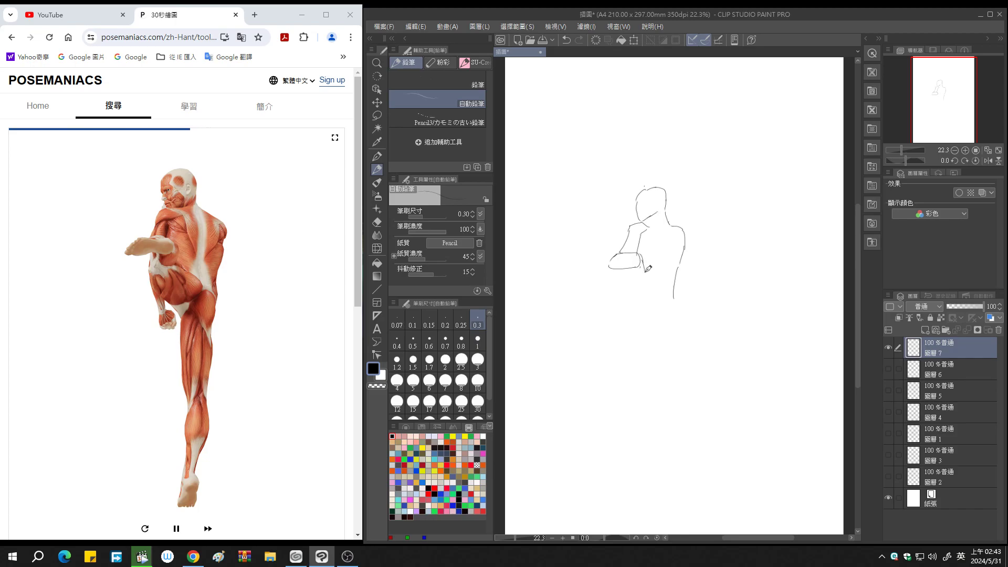
Complete the kicking figure with its raised thigh, straight supporting leg and foot, and the lowered arm with its hand
drag(644, 275, 654, 299)
mouse_move(630, 268)
mouse_down()
mouse_move(643, 307)
mouse_move(659, 297)
mouse_move(667, 342)
mouse_up()
mouse_move(654, 300)
mouse_down()
mouse_move(674, 300)
mouse_move(677, 313)
mouse_move(672, 373)
mouse_up()
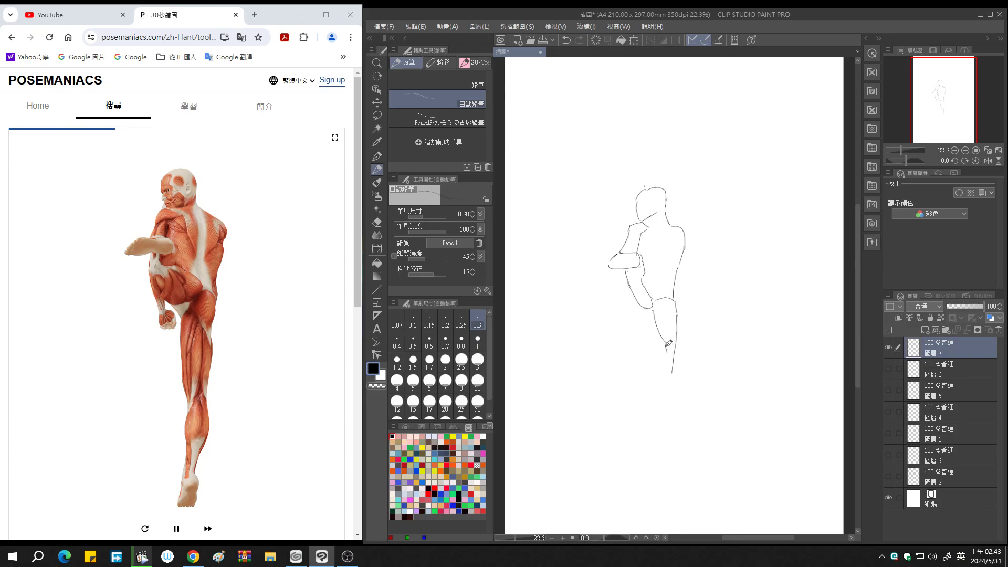
drag(666, 345, 664, 404)
mouse_move(677, 366)
mouse_down()
mouse_move(665, 415)
mouse_move(671, 423)
mouse_move(681, 399)
mouse_move(678, 444)
mouse_up()
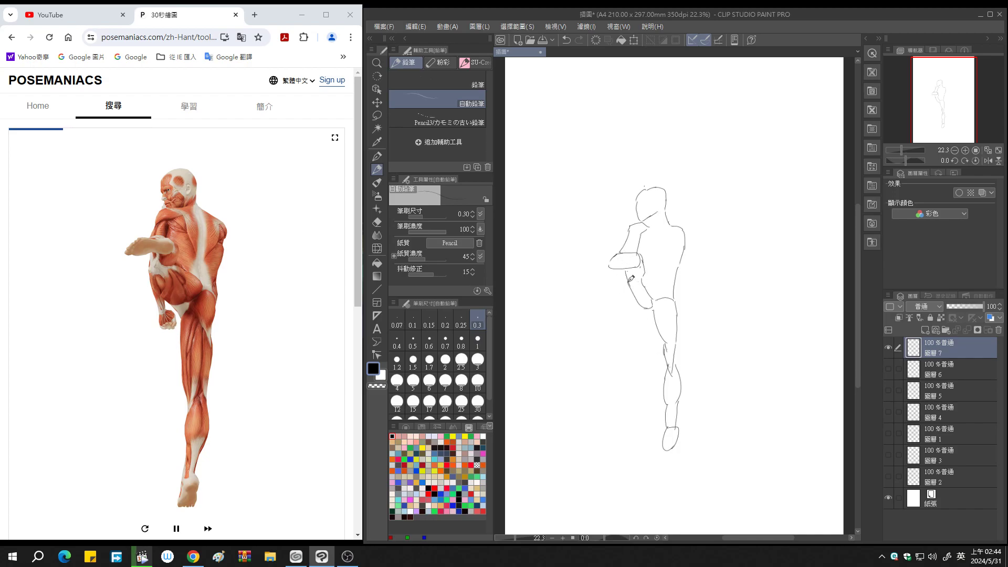
mouse_move(626, 284)
mouse_down()
mouse_move(635, 325)
mouse_move(644, 315)
mouse_move(654, 331)
mouse_move(636, 326)
mouse_up()
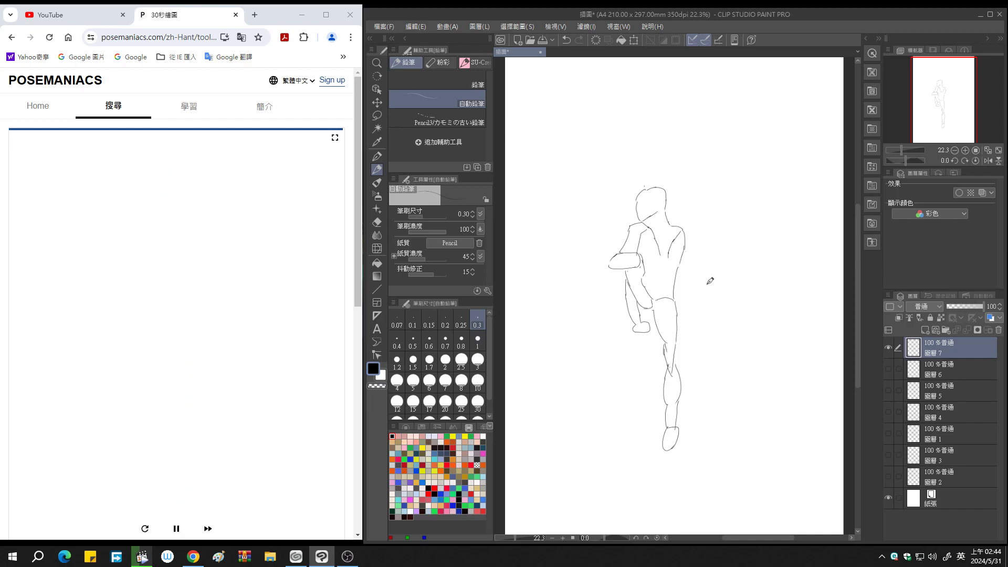
Add a new raster layer, hide 圖層 7 and sketch the arms-crossed figure's head, neck, shoulder and front torso line
click(927, 329)
click(888, 368)
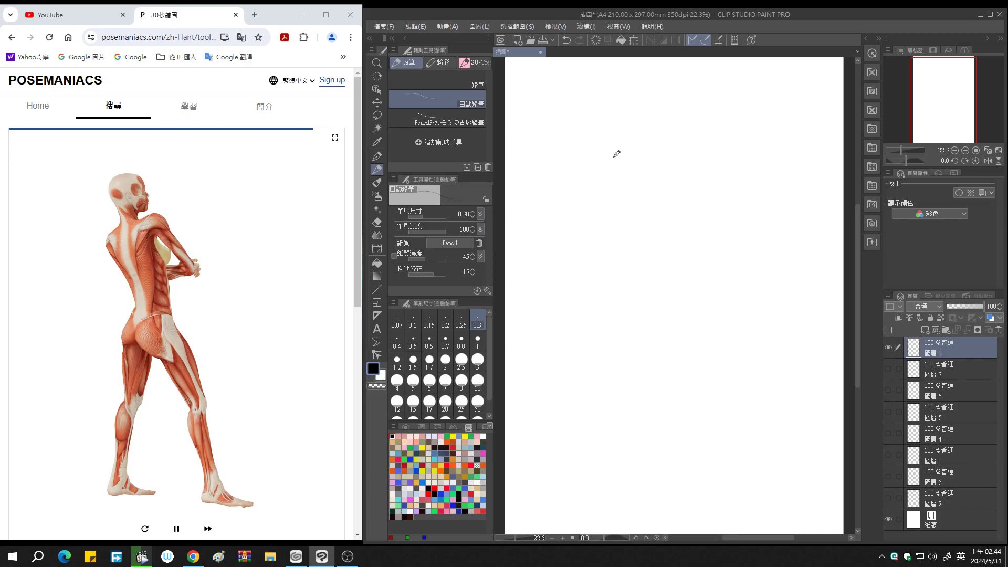
mouse_move(624, 143)
mouse_down()
mouse_move(643, 141)
mouse_move(652, 162)
mouse_move(640, 168)
mouse_move(621, 147)
mouse_move(613, 187)
mouse_up()
drag(640, 177, 655, 174)
drag(648, 188, 653, 236)
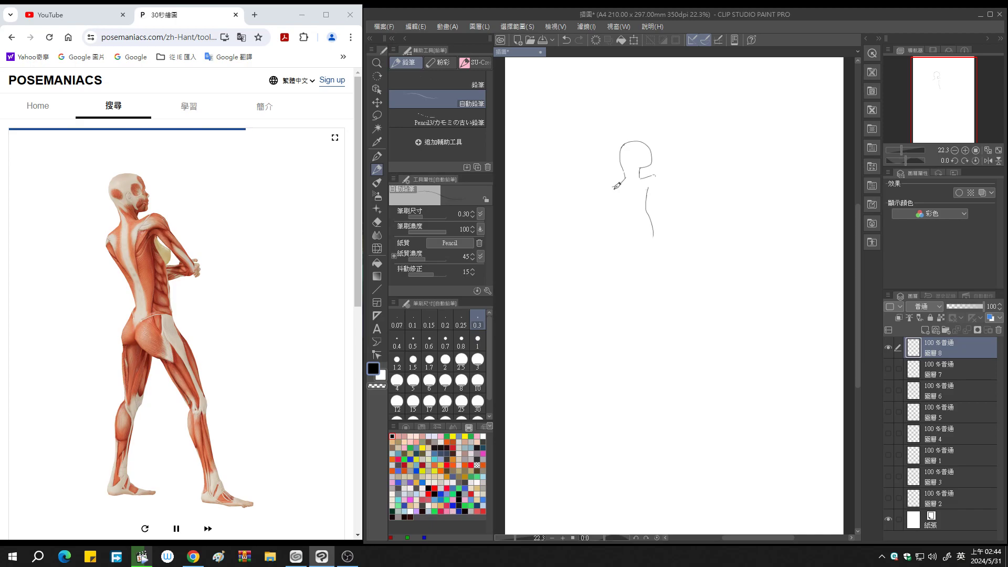
Draw the arms-crossed figure's back contour, folded arm, hand and chest
drag(616, 189, 628, 243)
drag(652, 187, 667, 211)
mouse_move(655, 175)
mouse_down()
mouse_move(679, 214)
mouse_move(665, 219)
mouse_move(672, 233)
mouse_up()
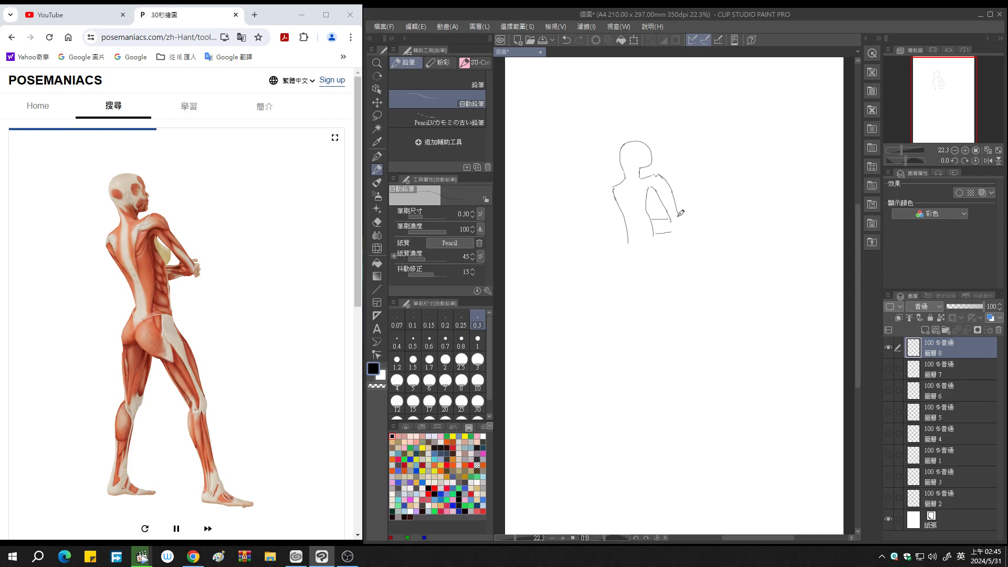
mouse_move(681, 215)
mouse_down()
mouse_move(666, 234)
mouse_move(682, 215)
mouse_move(685, 229)
mouse_up()
mouse_move(652, 191)
mouse_down()
mouse_move(662, 204)
mouse_move(651, 212)
mouse_up()
Complete the arms-crossed figure with its hips, forward leg and foot, and the rear leg and foot
drag(620, 255, 650, 275)
mouse_move(655, 239)
mouse_down()
mouse_move(661, 309)
mouse_move(673, 297)
mouse_move(669, 342)
mouse_move(676, 332)
mouse_move(680, 344)
mouse_up()
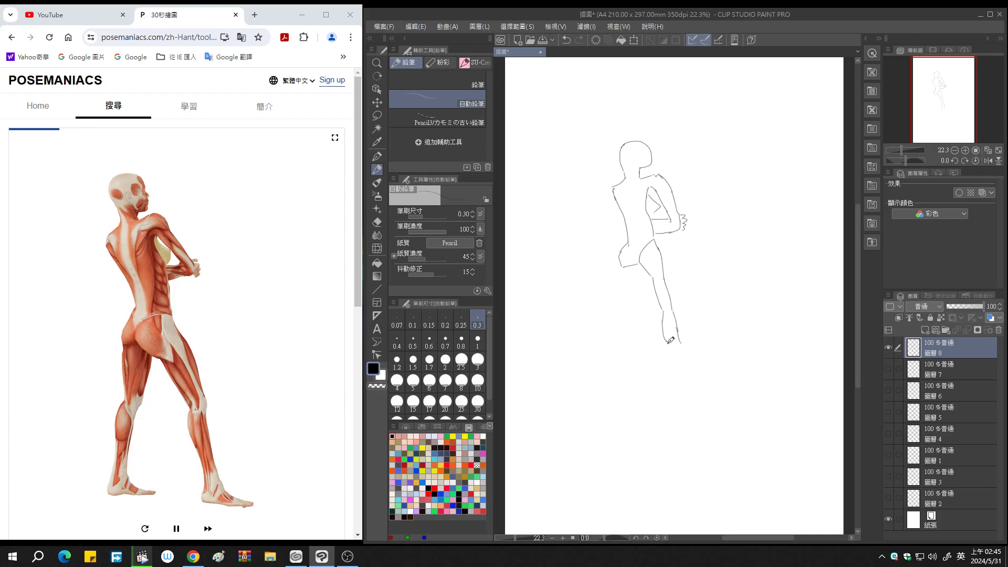
drag(666, 343, 692, 350)
drag(625, 267, 634, 310)
mouse_move(643, 270)
mouse_down()
mouse_move(645, 312)
mouse_move(632, 314)
mouse_move(629, 328)
mouse_move(644, 336)
mouse_move(627, 336)
mouse_move(628, 347)
mouse_move(653, 346)
mouse_up()
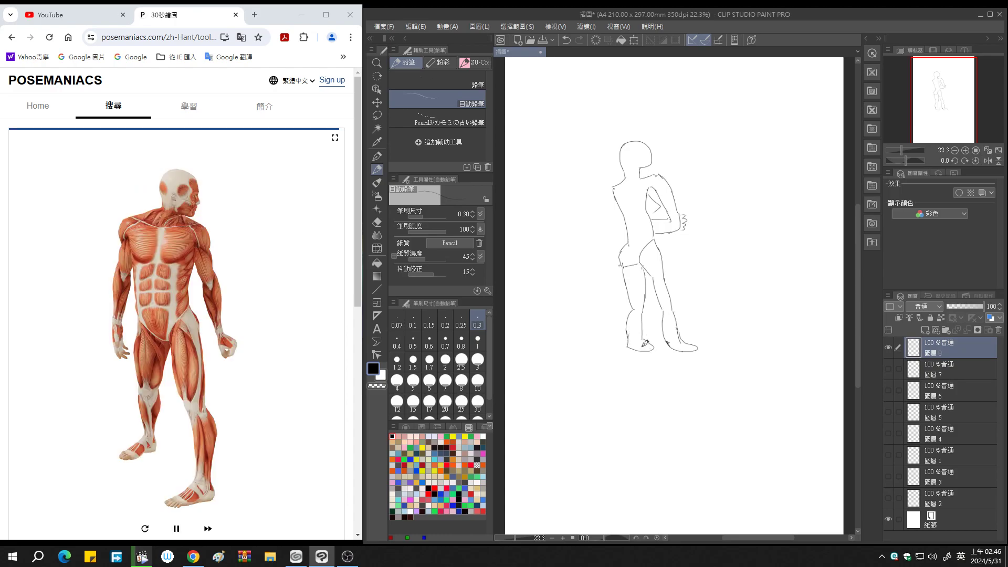
Hide 圖層 8, add a new raster layer and sketch the front-facing standing figure's head, shoulders and both arms
click(888, 347)
click(925, 329)
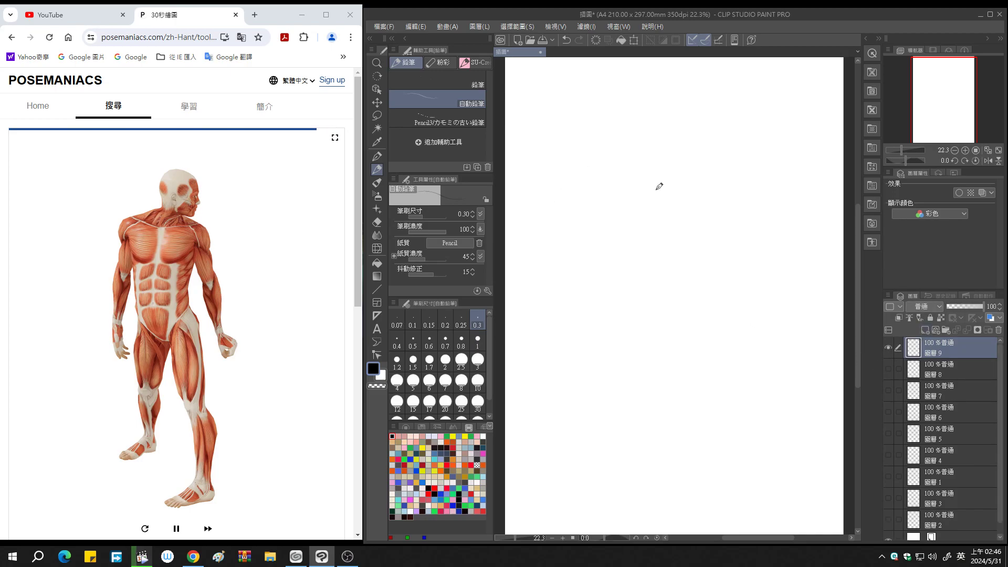
mouse_move(660, 163)
mouse_down()
mouse_move(692, 153)
mouse_move(695, 183)
mouse_move(685, 188)
mouse_move(659, 167)
mouse_move(660, 183)
mouse_move(639, 194)
mouse_move(703, 197)
mouse_move(632, 198)
mouse_move(638, 238)
mouse_move(625, 234)
mouse_move(638, 243)
mouse_move(624, 270)
mouse_move(639, 265)
mouse_move(638, 281)
mouse_up()
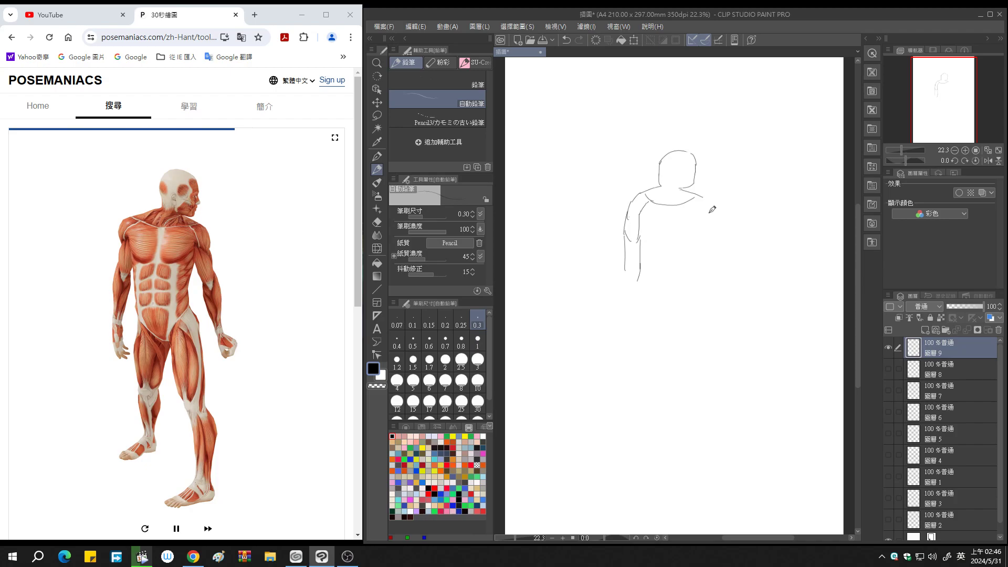
mouse_move(696, 199)
mouse_down()
mouse_move(711, 219)
mouse_move(708, 240)
mouse_move(699, 232)
mouse_move(709, 267)
mouse_move(705, 233)
mouse_move(718, 254)
mouse_move(713, 287)
mouse_move(712, 261)
mouse_up()
Draw the front-facing figure's chest, waist and pelvis, and its front leg with the foot
mouse_move(641, 219)
mouse_down()
mouse_move(667, 238)
mouse_move(677, 205)
mouse_move(679, 236)
mouse_move(699, 228)
mouse_move(698, 288)
mouse_up()
mouse_move(645, 238)
mouse_down()
mouse_move(662, 290)
mouse_move(680, 300)
mouse_move(690, 292)
mouse_move(679, 303)
mouse_move(703, 312)
mouse_move(702, 332)
mouse_up()
drag(682, 300, 691, 356)
mouse_move(703, 343)
mouse_down()
mouse_move(706, 370)
mouse_move(687, 396)
mouse_move(712, 391)
mouse_up()
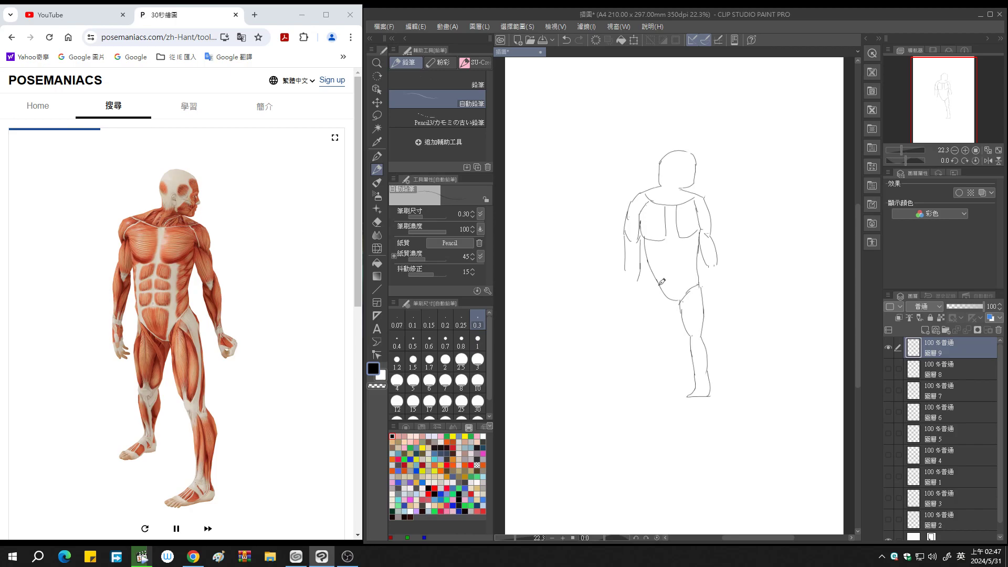
Complete the front-facing figure with its rear leg and foot, and both hands
drag(654, 287, 653, 330)
drag(681, 297, 662, 369)
mouse_move(674, 335)
mouse_down()
mouse_move(650, 390)
mouse_move(677, 364)
mouse_up()
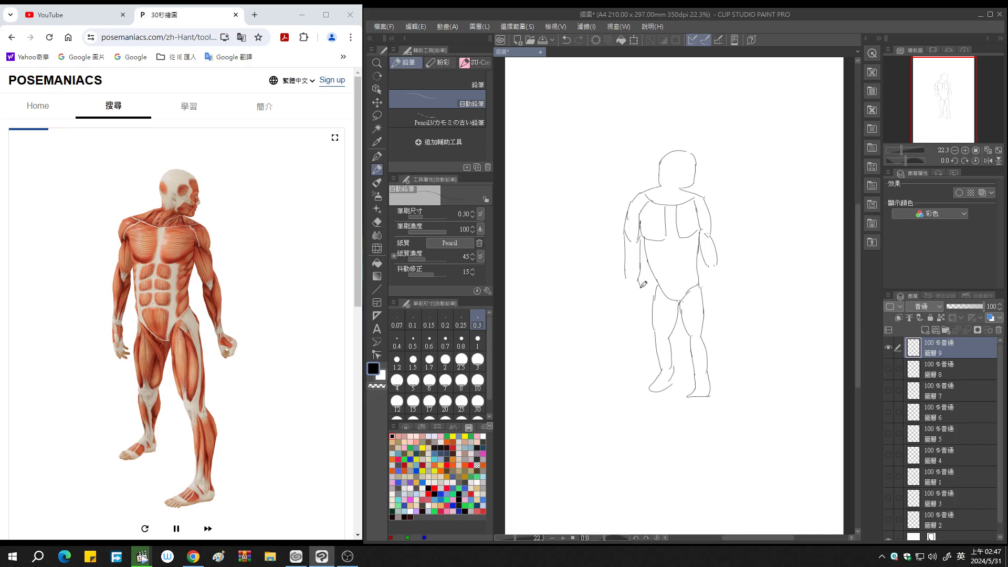
drag(637, 279, 632, 290)
mouse_move(712, 262)
mouse_down()
mouse_move(734, 295)
mouse_move(717, 286)
mouse_up()
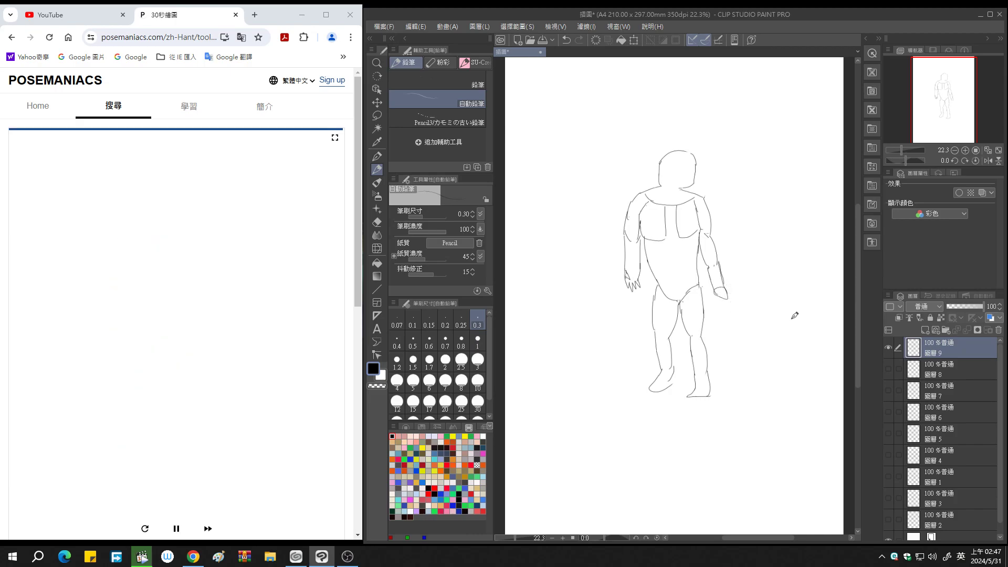
Add a new raster layer, hide 圖層 9 and sketch the reclining figure's feet and crossed lower legs
click(925, 330)
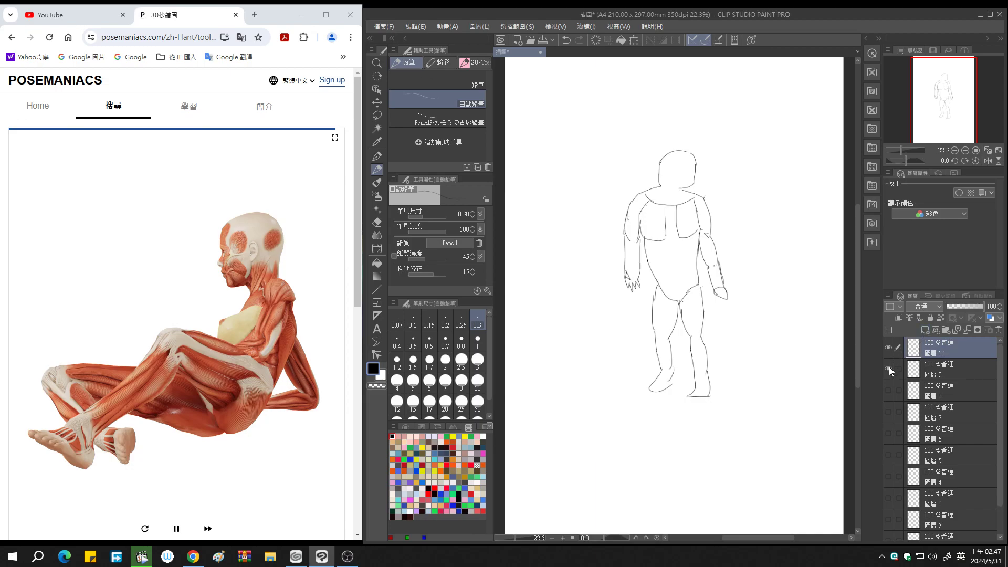
click(888, 369)
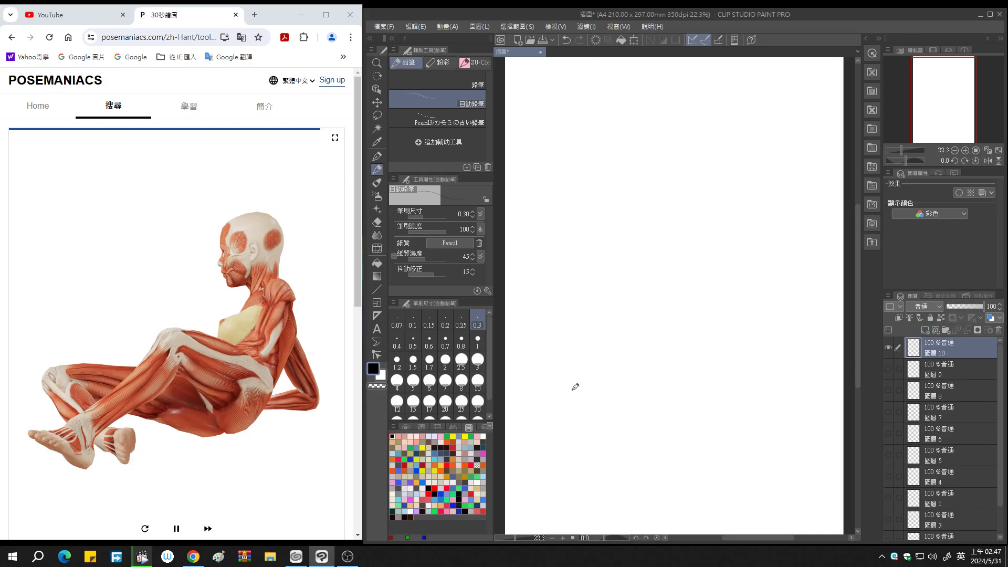
mouse_move(566, 393)
mouse_down()
mouse_move(584, 416)
mouse_move(598, 409)
mouse_move(565, 390)
mouse_move(601, 394)
mouse_move(623, 373)
mouse_up()
mouse_move(606, 410)
mouse_down()
mouse_move(635, 389)
mouse_move(629, 420)
mouse_move(617, 423)
mouse_move(593, 362)
mouse_move(576, 367)
mouse_move(594, 393)
mouse_up()
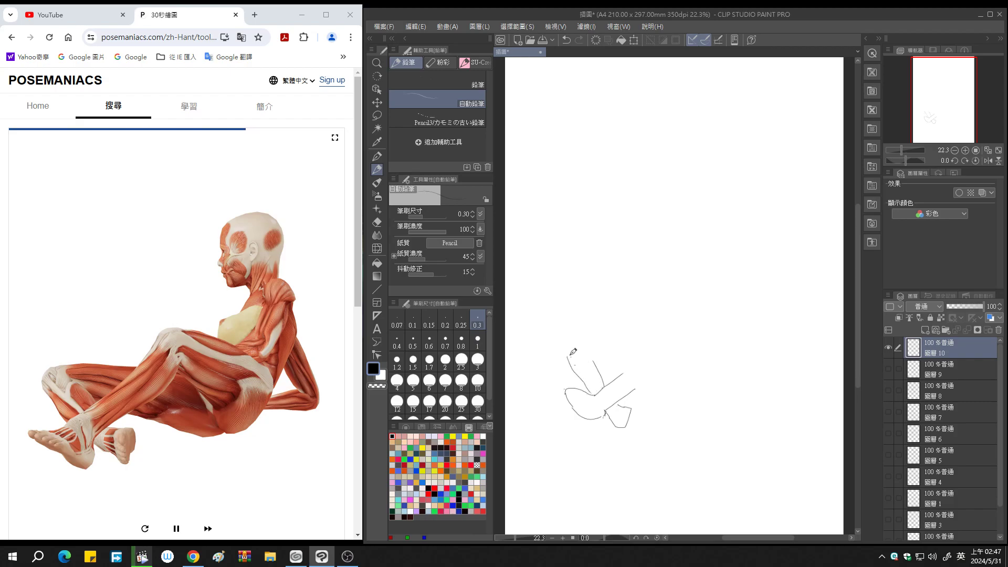
mouse_move(568, 353)
mouse_down()
mouse_move(617, 344)
mouse_move(608, 360)
mouse_move(630, 366)
mouse_move(649, 337)
mouse_move(667, 356)
mouse_move(637, 387)
mouse_up()
drag(622, 344, 636, 343)
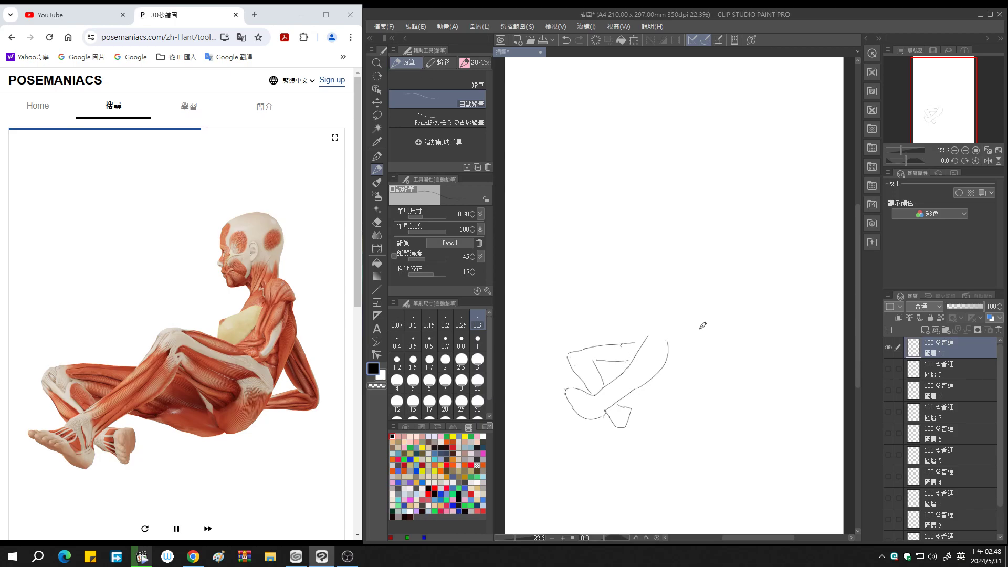
Draw the reclining figure's raised knee, thighs and buttocks, and the hip contour
drag(668, 340, 706, 364)
mouse_move(653, 334)
mouse_down()
mouse_move(692, 325)
mouse_move(723, 348)
mouse_up()
mouse_move(659, 372)
mouse_down()
mouse_move(692, 393)
mouse_move(713, 391)
mouse_move(716, 373)
mouse_move(710, 393)
mouse_move(741, 381)
mouse_up()
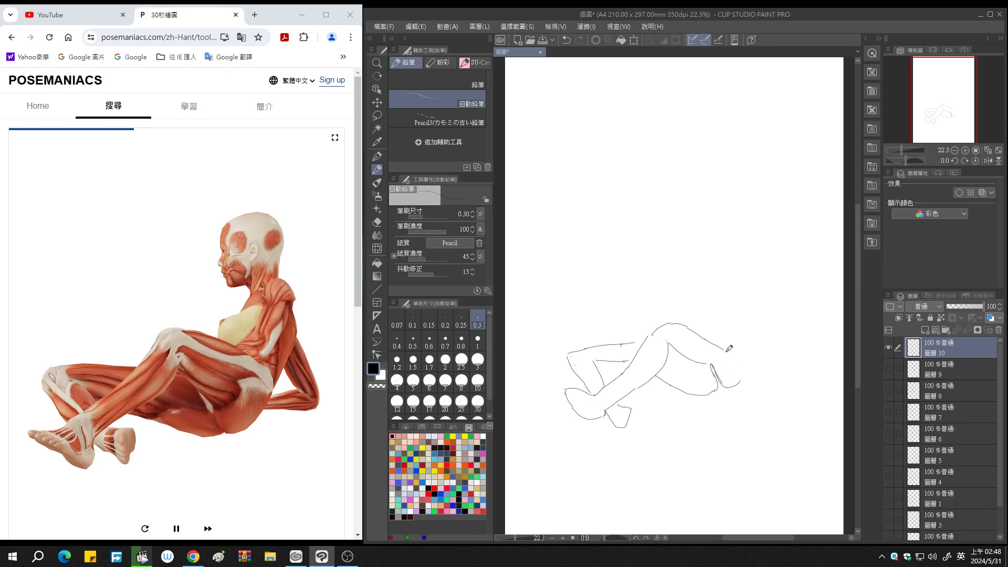
mouse_move(758, 346)
mouse_down()
mouse_move(729, 380)
mouse_move(731, 350)
mouse_up()
mouse_move(697, 330)
mouse_down()
mouse_move(748, 349)
mouse_move(715, 345)
mouse_up()
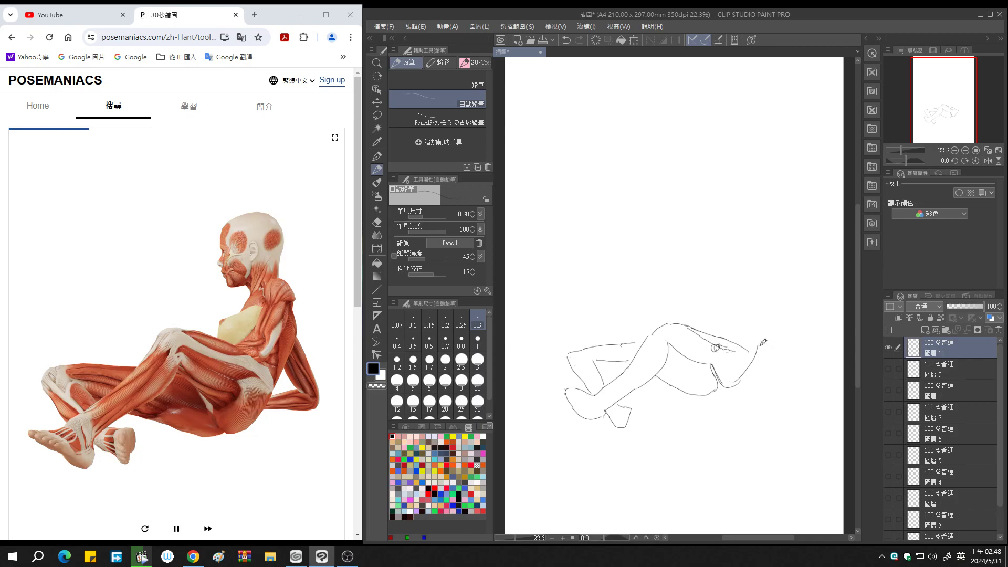
Complete the reclining figure with its back, chest, upper arm, head and the supporting arm behind it
mouse_move(766, 304)
mouse_down()
mouse_move(758, 348)
mouse_move(742, 303)
mouse_move(758, 288)
mouse_move(764, 300)
mouse_move(742, 330)
mouse_move(741, 318)
mouse_move(738, 340)
mouse_up()
mouse_move(740, 272)
mouse_down()
mouse_move(724, 302)
mouse_move(727, 334)
mouse_up()
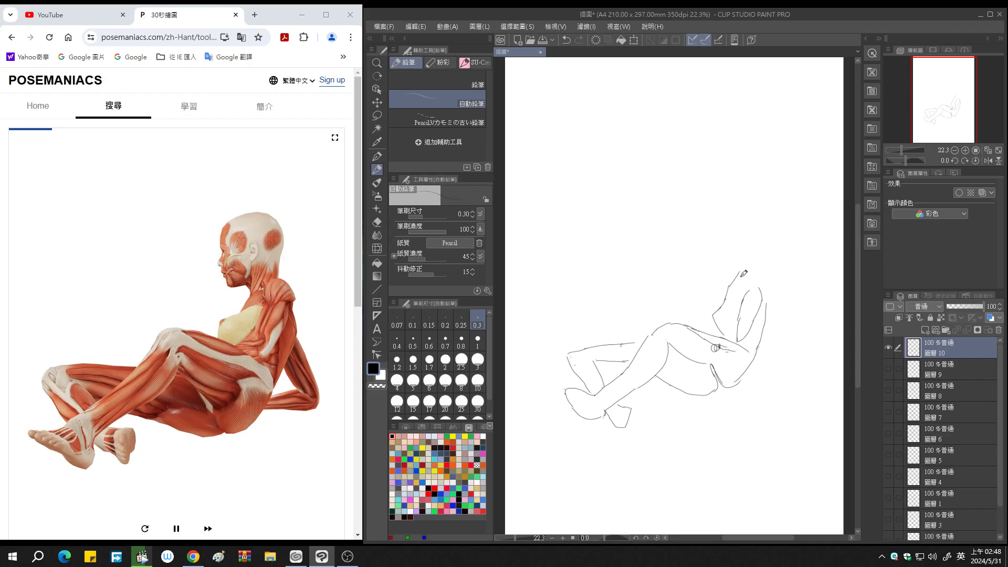
mouse_move(744, 266)
mouse_down()
mouse_move(722, 263)
mouse_move(726, 235)
mouse_move(757, 227)
mouse_move(766, 289)
mouse_move(763, 301)
mouse_move(750, 295)
mouse_move(769, 309)
mouse_move(783, 365)
mouse_up()
mouse_move(765, 345)
mouse_down()
mouse_move(772, 359)
mouse_move(748, 368)
mouse_move(783, 377)
mouse_move(736, 373)
mouse_up()
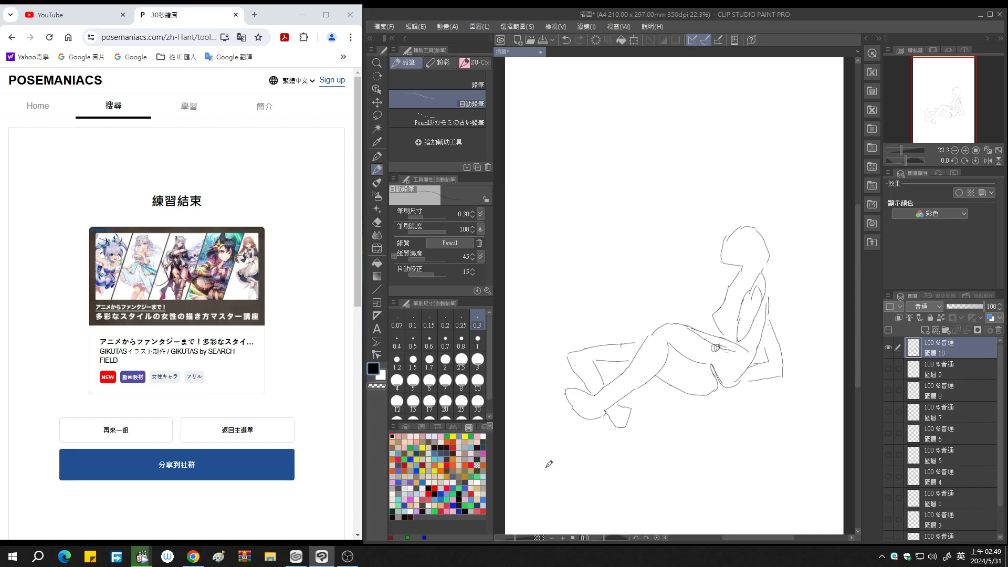
click(345, 557)
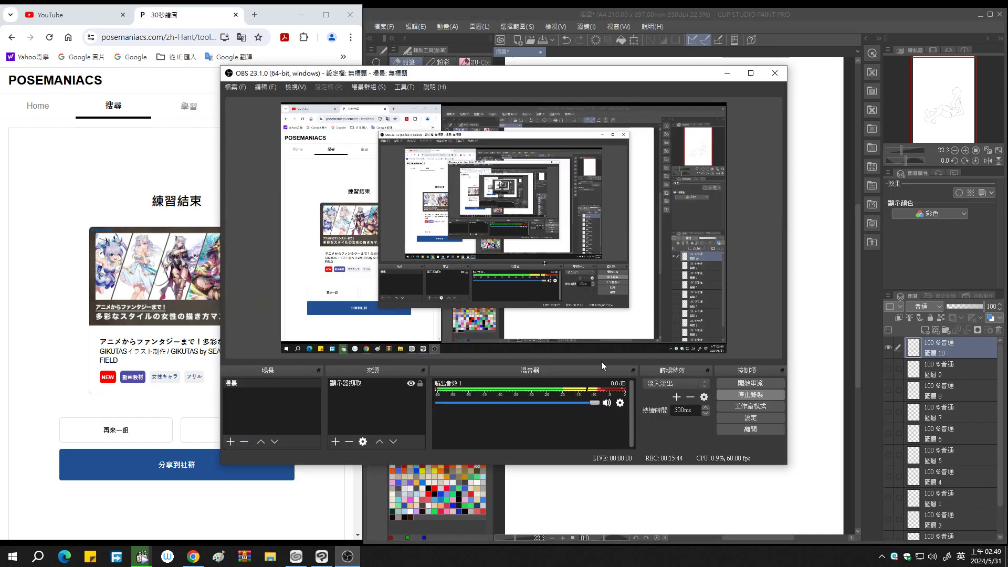